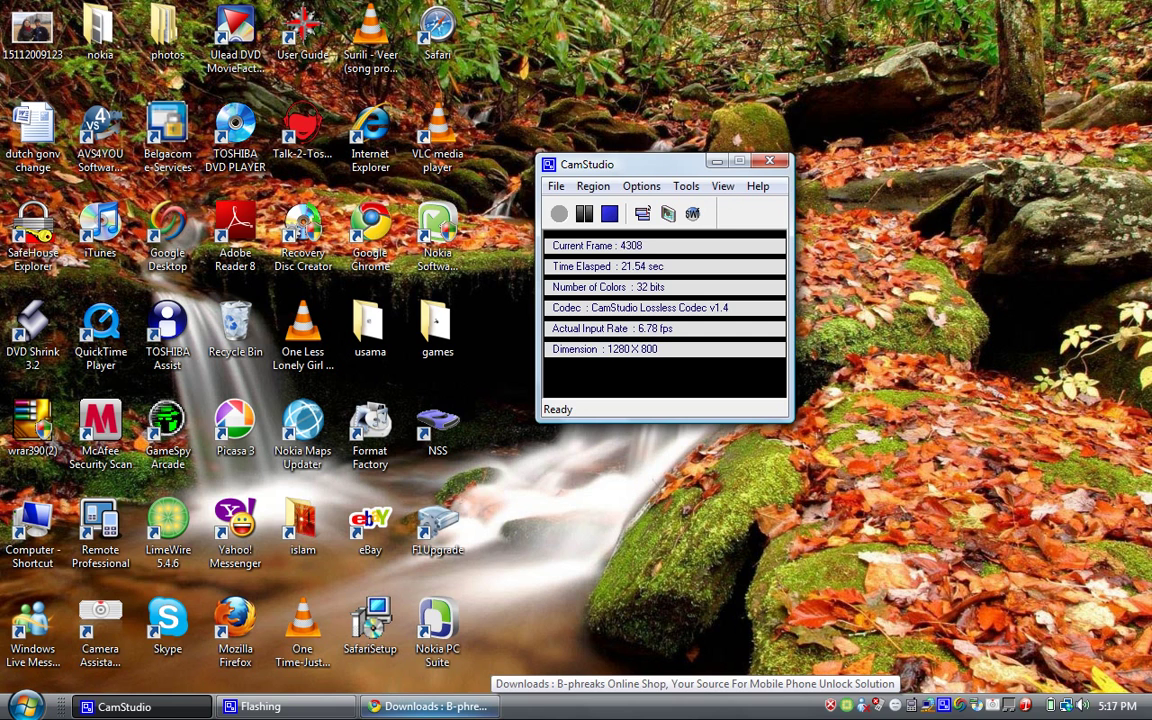
# Step: Bring the Chrome window with the B-Phreaks Downloads page back to the front
pyautogui.click(430, 706)
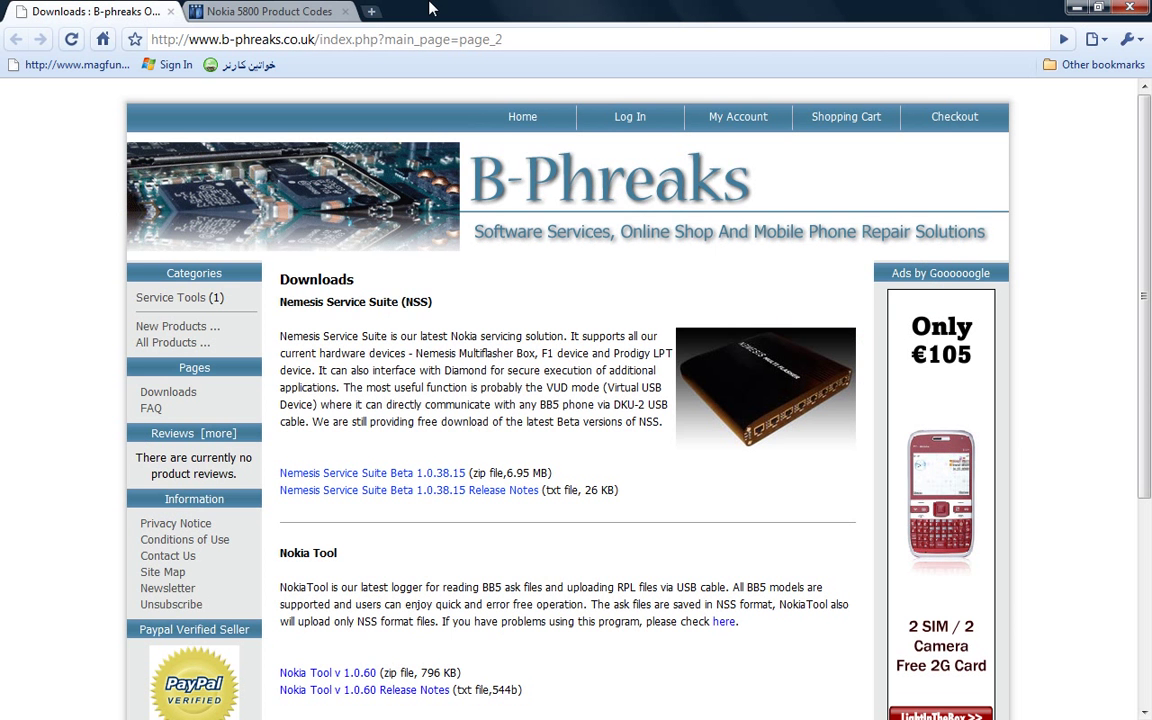
# Step: Look over the Nemesis Service Suite downloads on B-Phreaks, then minimize Chrome
pyautogui.click(362, 34)
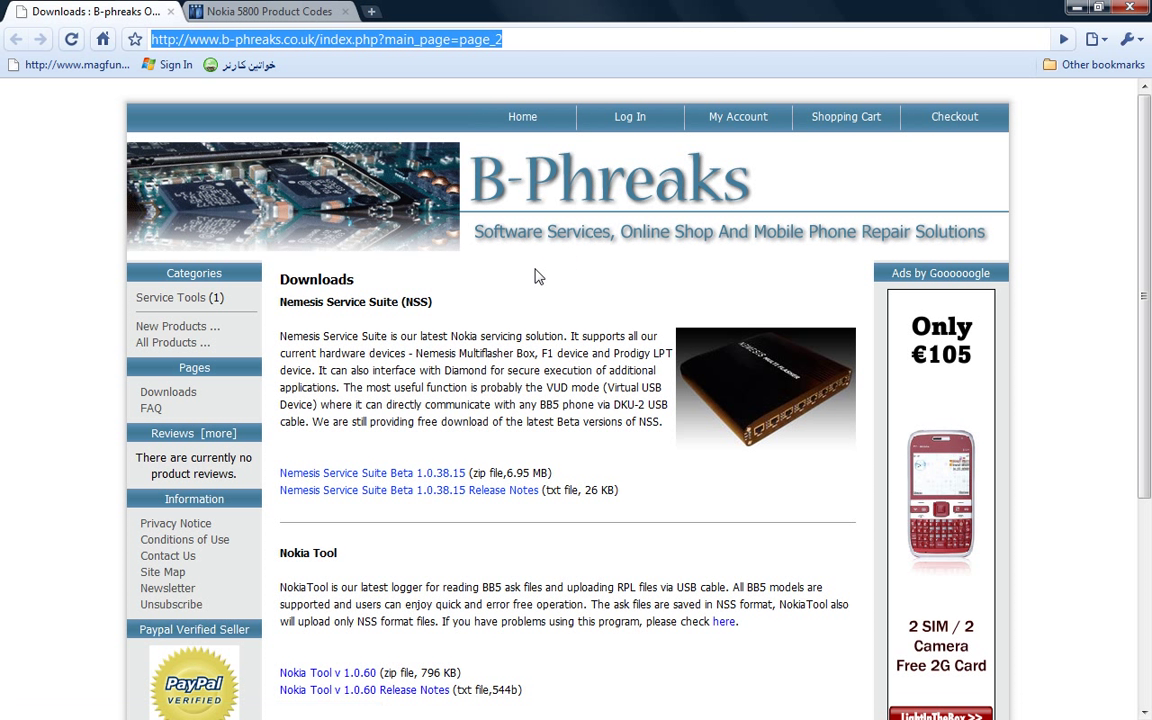
pyautogui.click(1146, 183)
pyautogui.moveTo(1148, 183); pyautogui.dragTo(1148, 223)
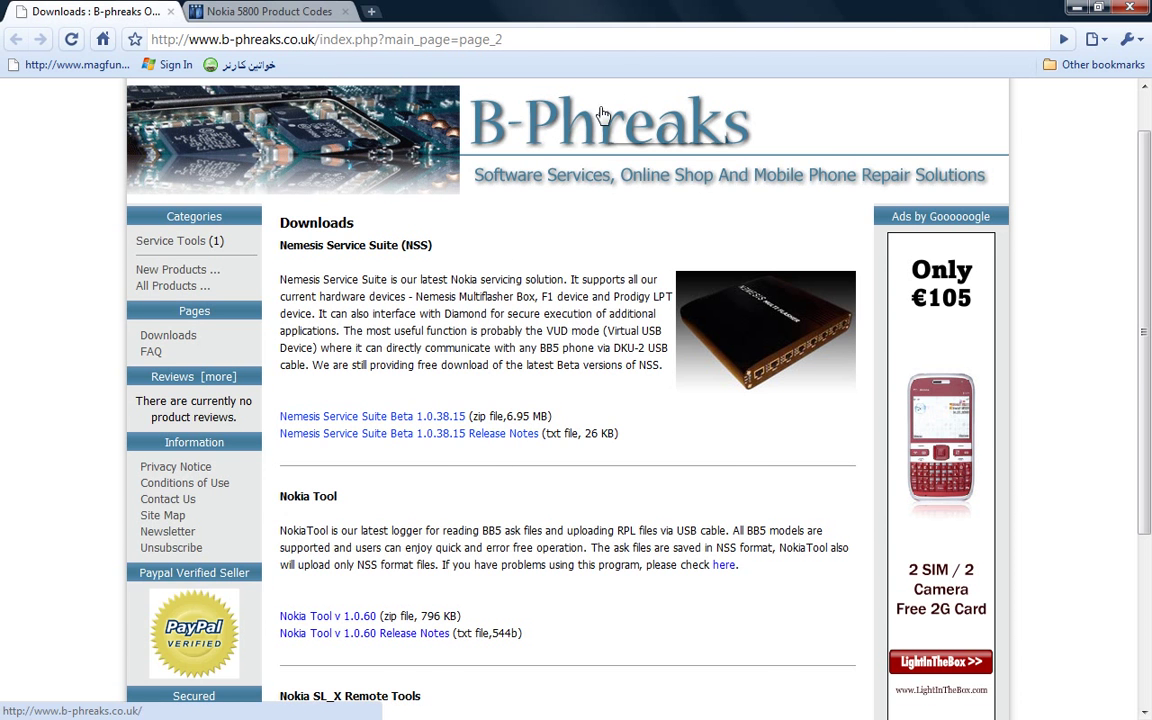
pyautogui.click(1084, 8)
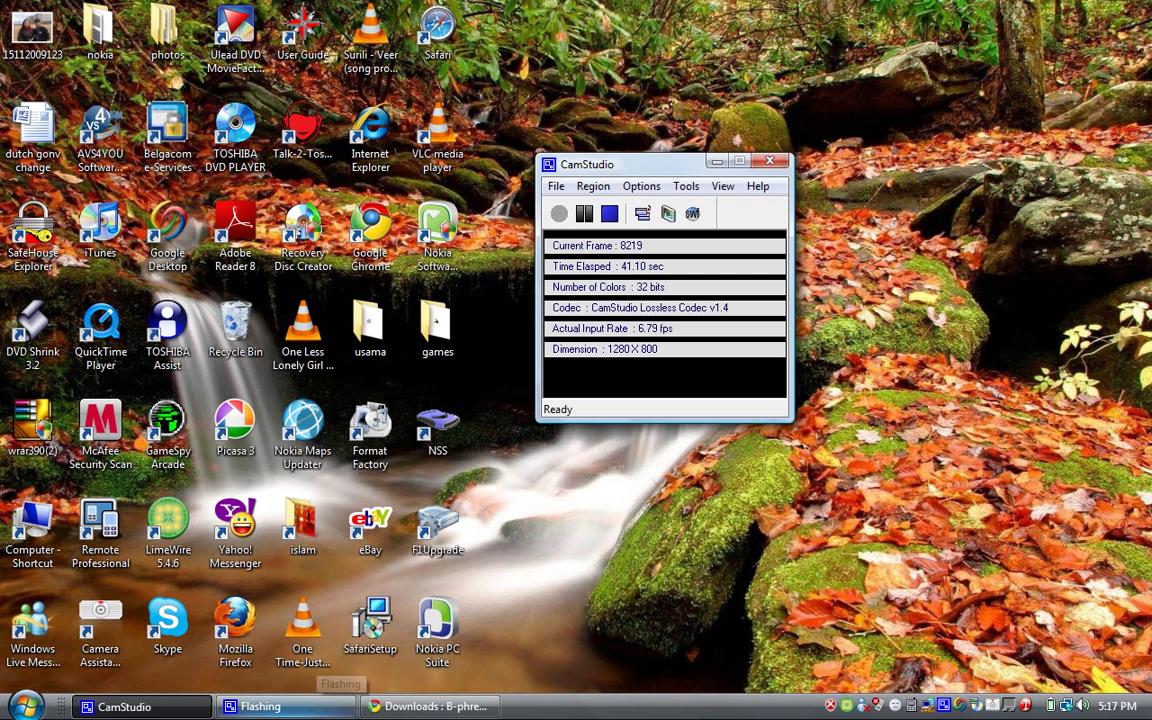
# Step: Open the Documents > Downloads > sadfgfd > New Folder directory in Explorer
pyautogui.press('super')
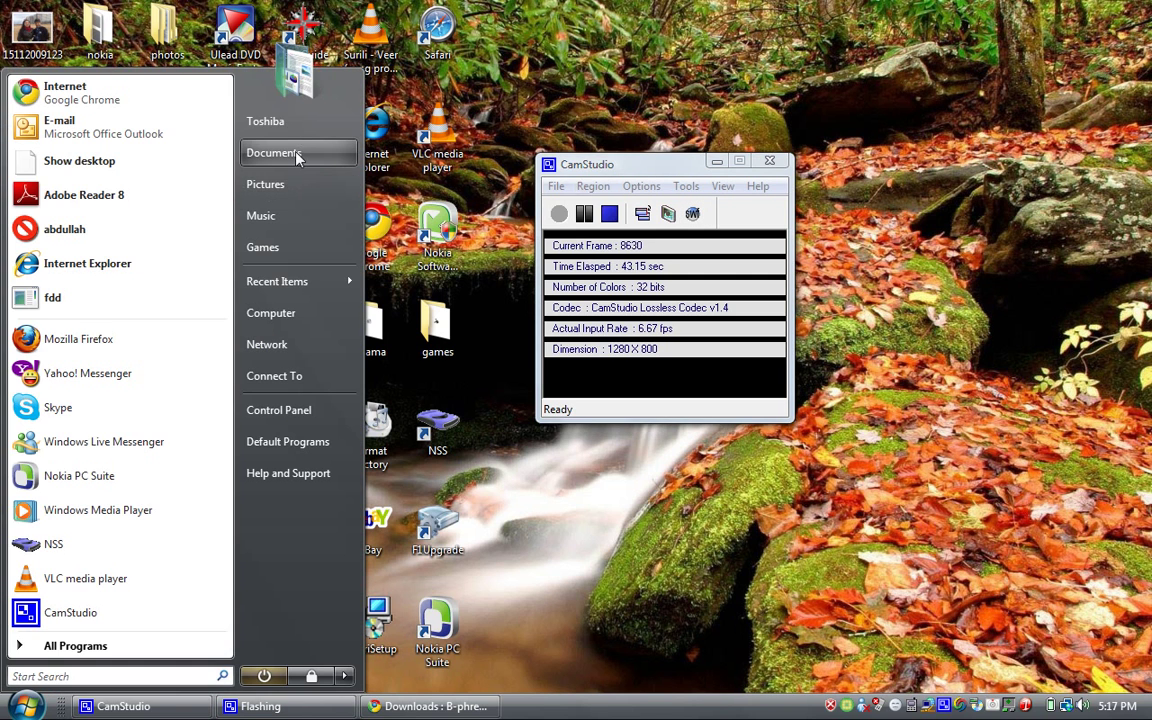
pyautogui.click(298, 154)
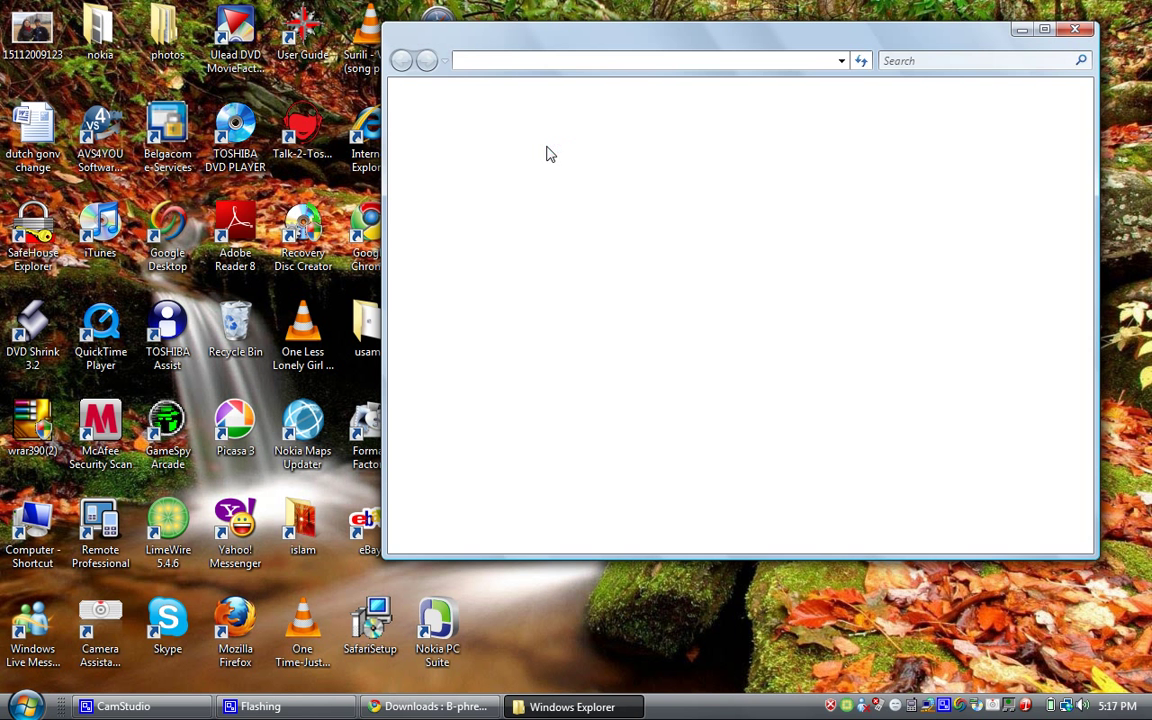
pyautogui.doubleClick(585, 160)
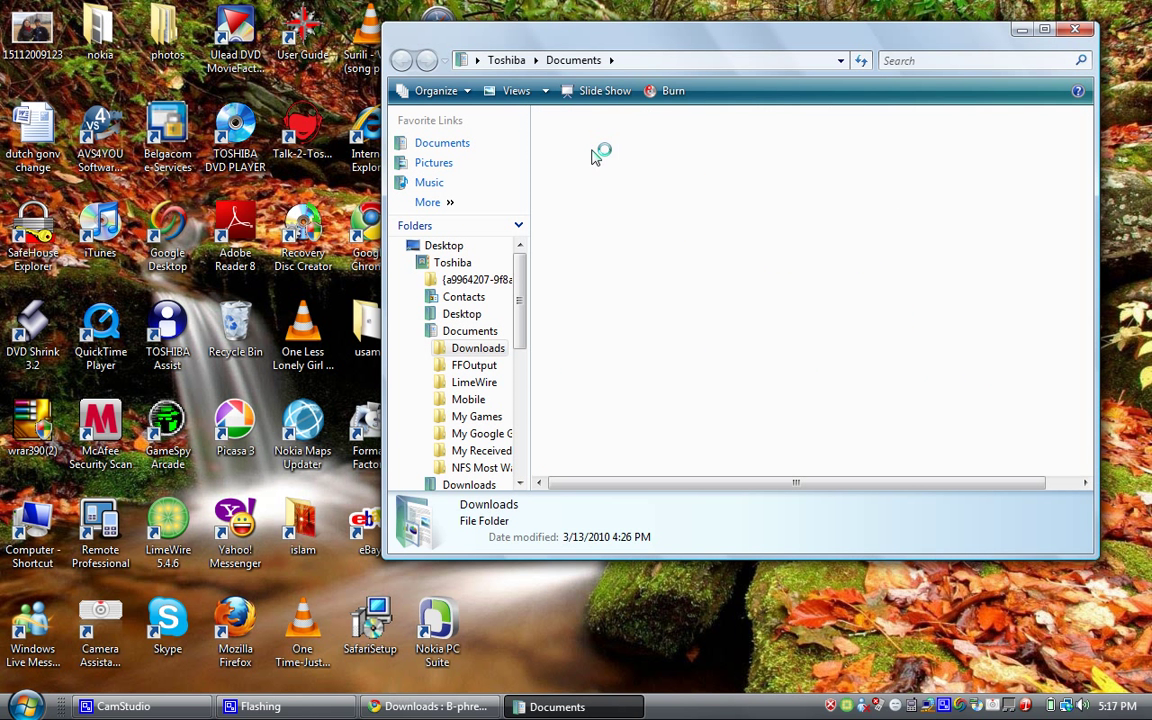
pyautogui.doubleClick(576, 137)
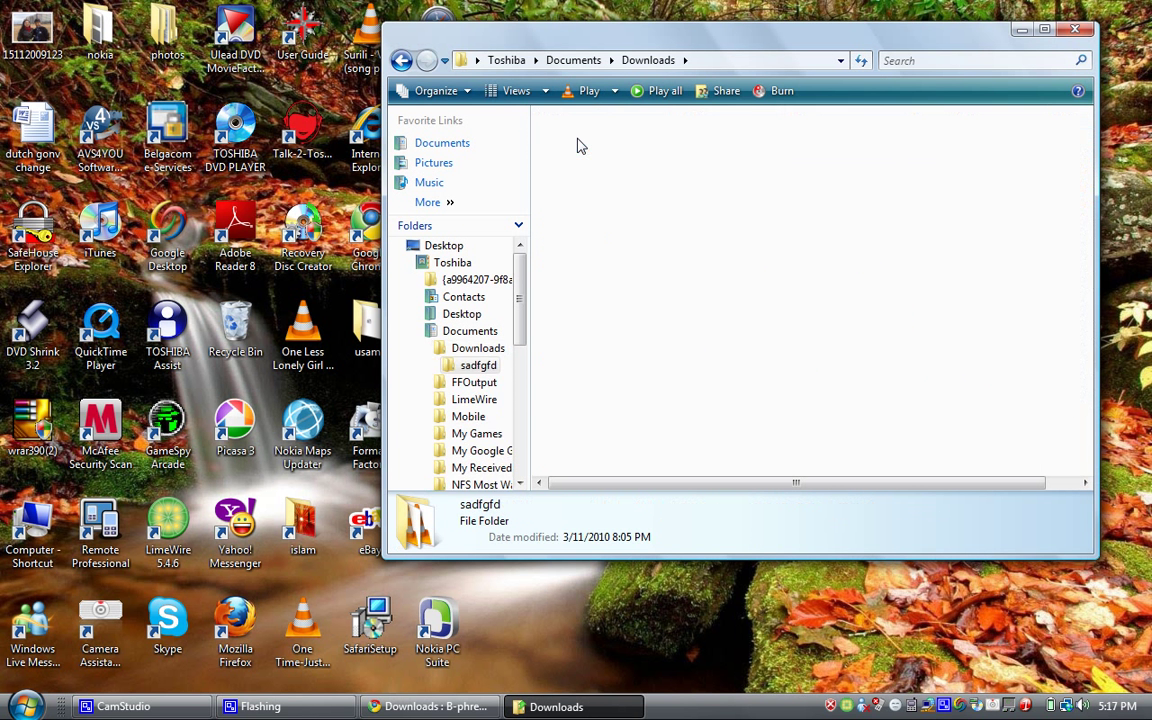
pyautogui.doubleClick(578, 137)
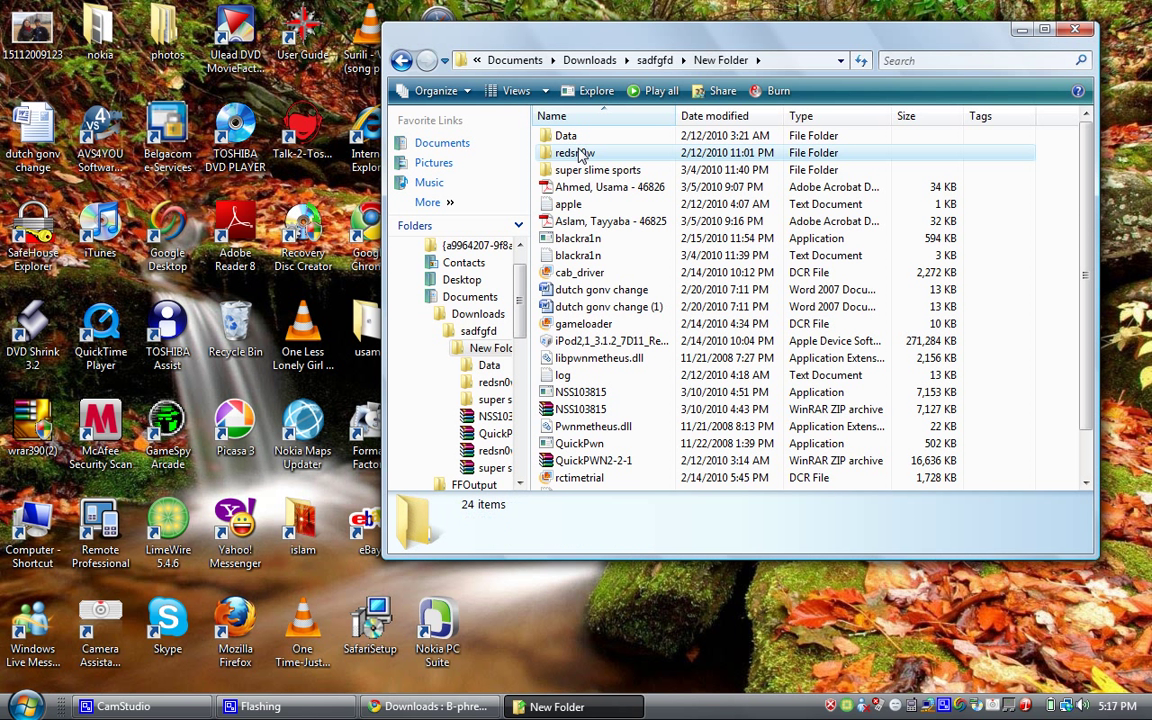
# Step: Run the NSS103815 installer, decline uninstalling the existing NSS, and close the leftover windows
pyautogui.press('n')
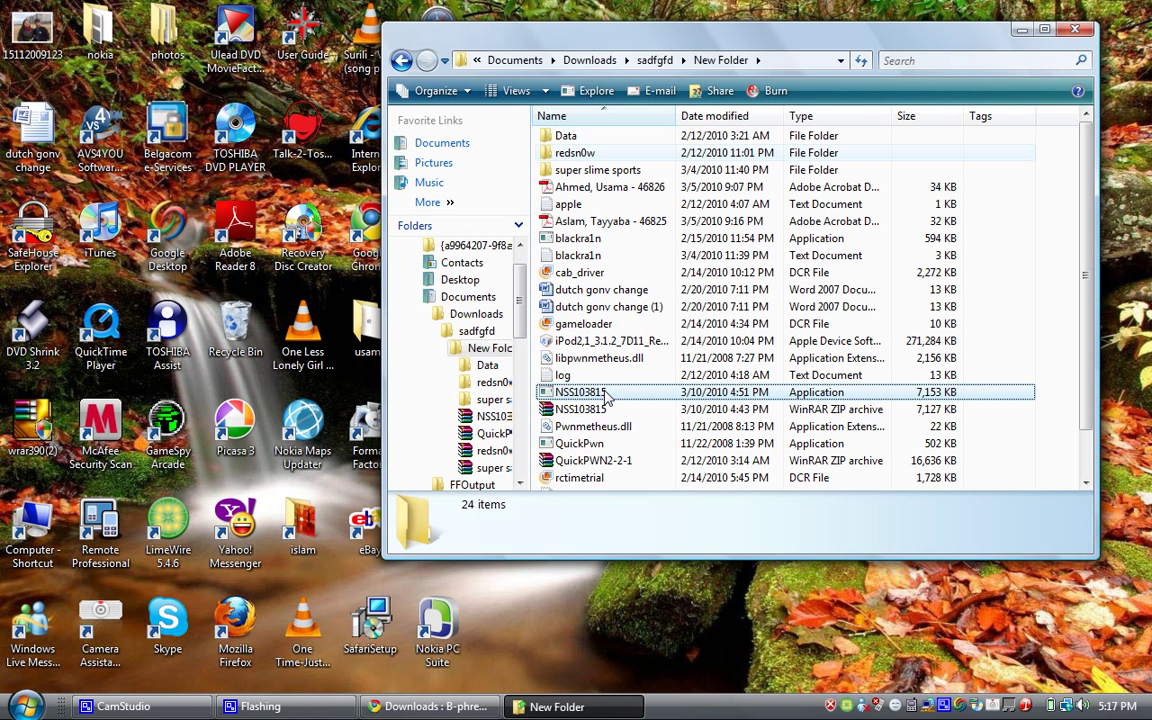
pyautogui.click(948, 396)
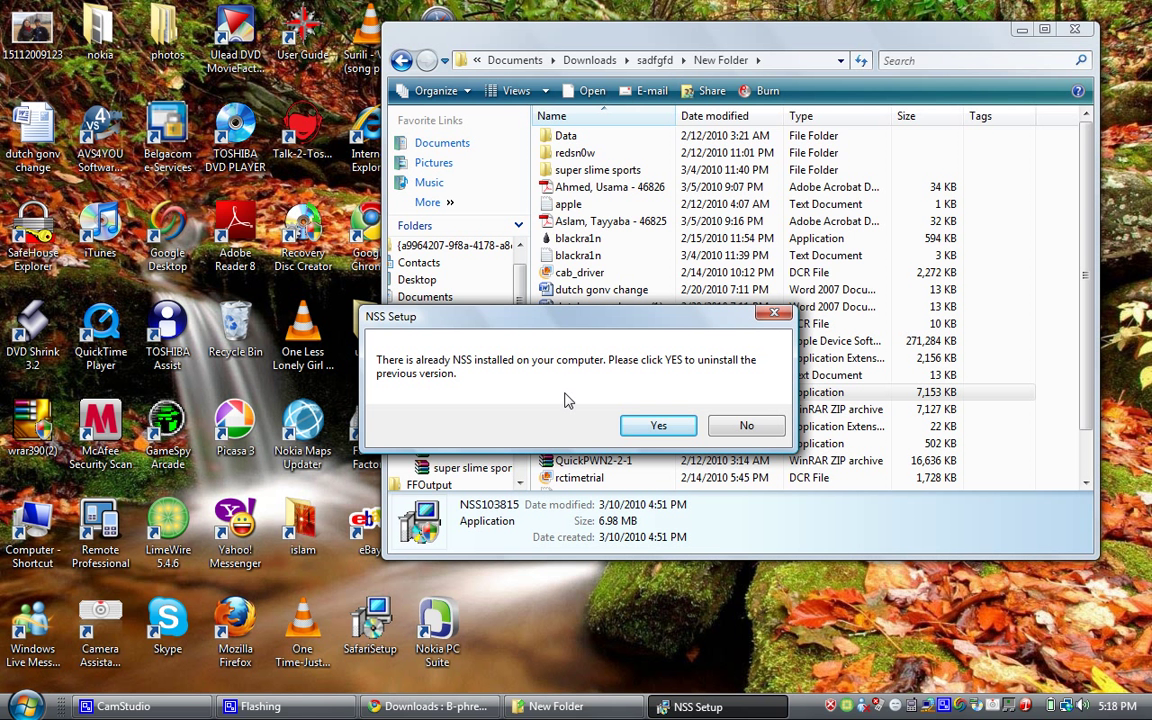
pyautogui.click(748, 426)
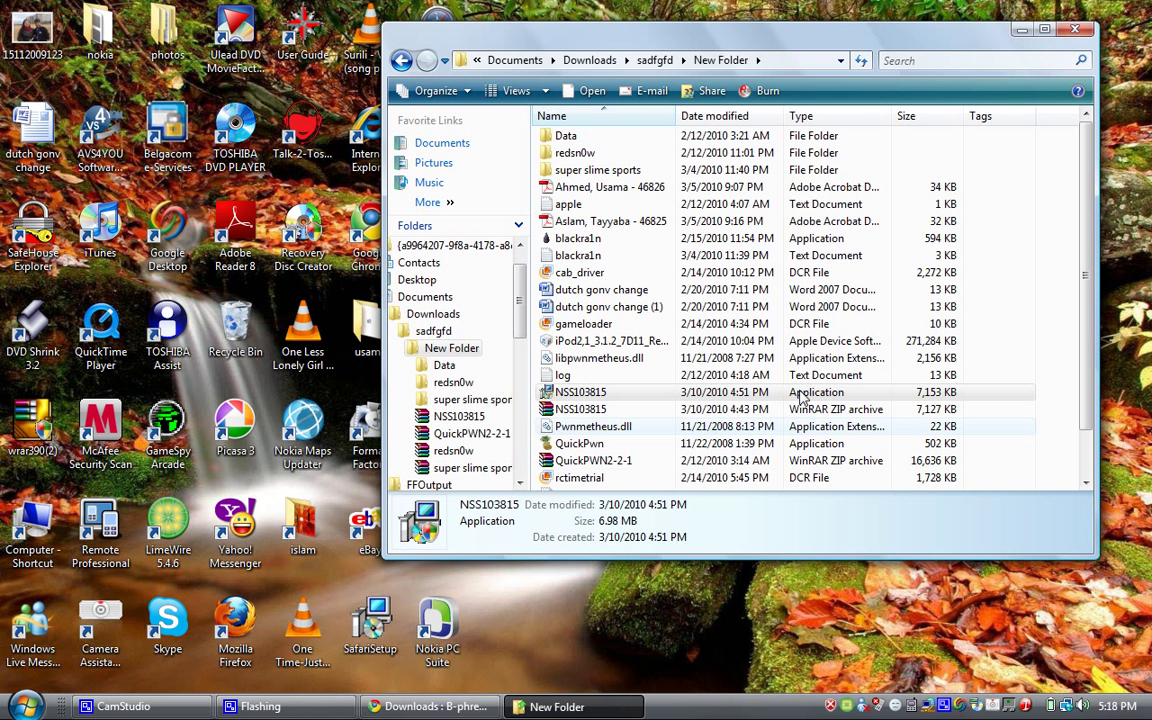
pyautogui.click(1074, 30)
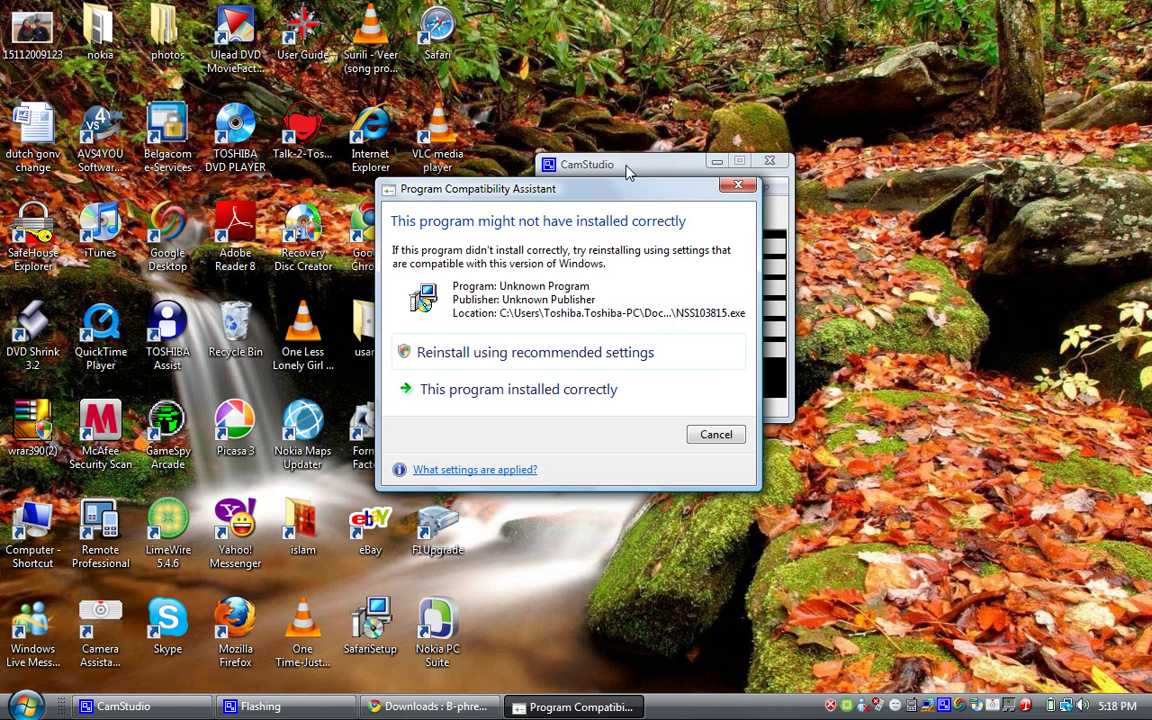
pyautogui.click(738, 184)
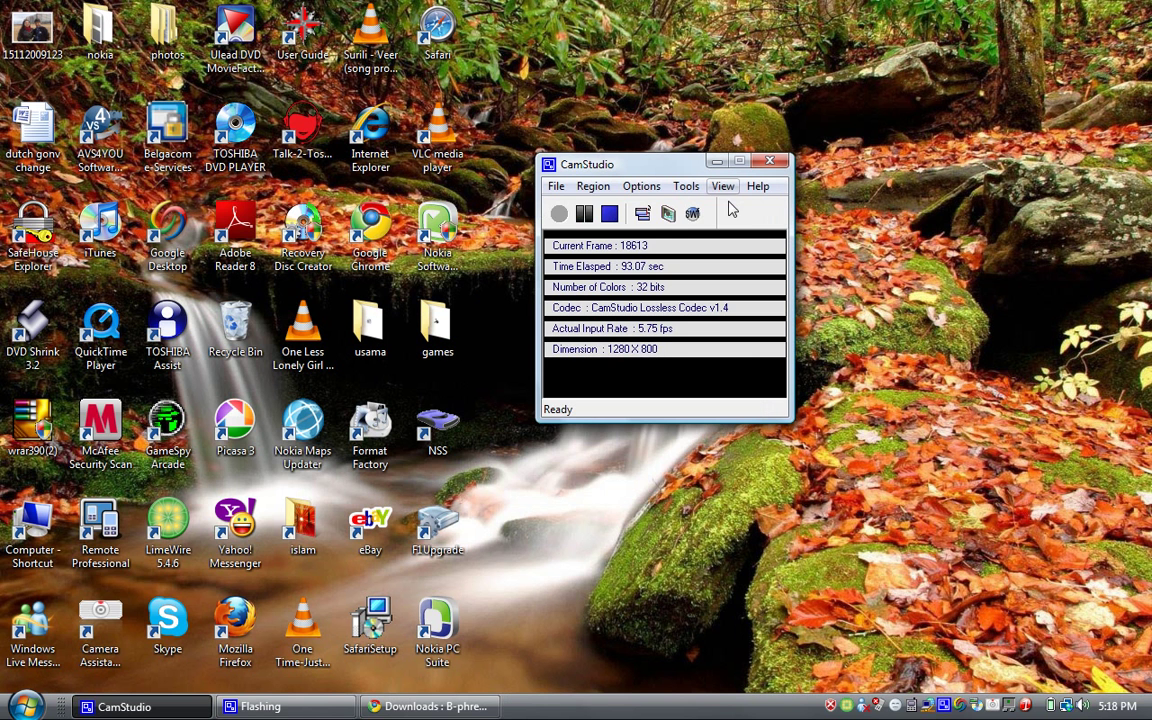
# Step: Restore Chrome and switch to the 'Nokia 5800 Product Codes' forum thread, scrolling through it
pyautogui.click(430, 707)
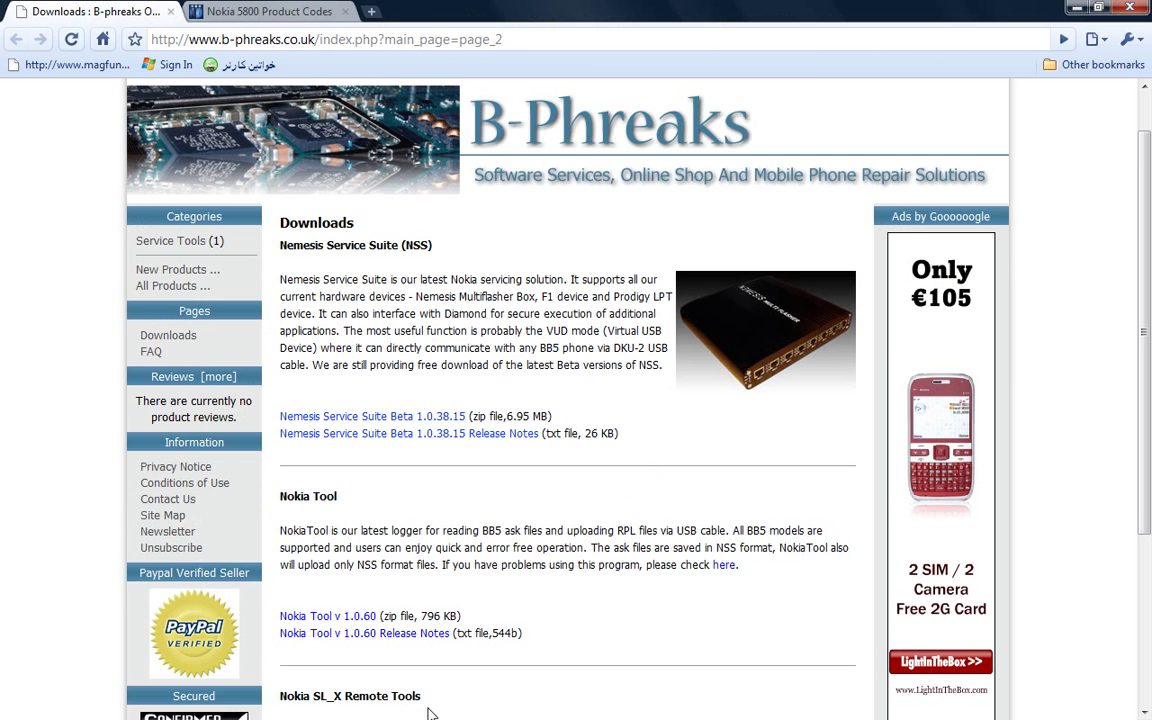
pyautogui.click(285, 11)
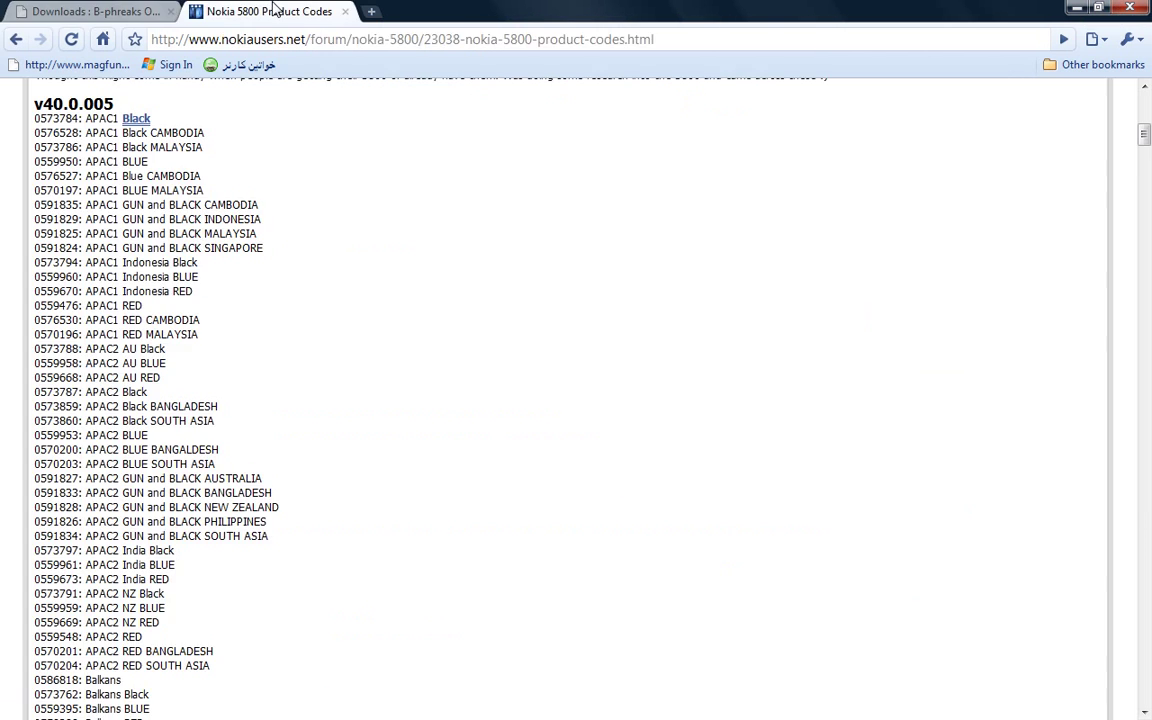
pyautogui.click(339, 38)
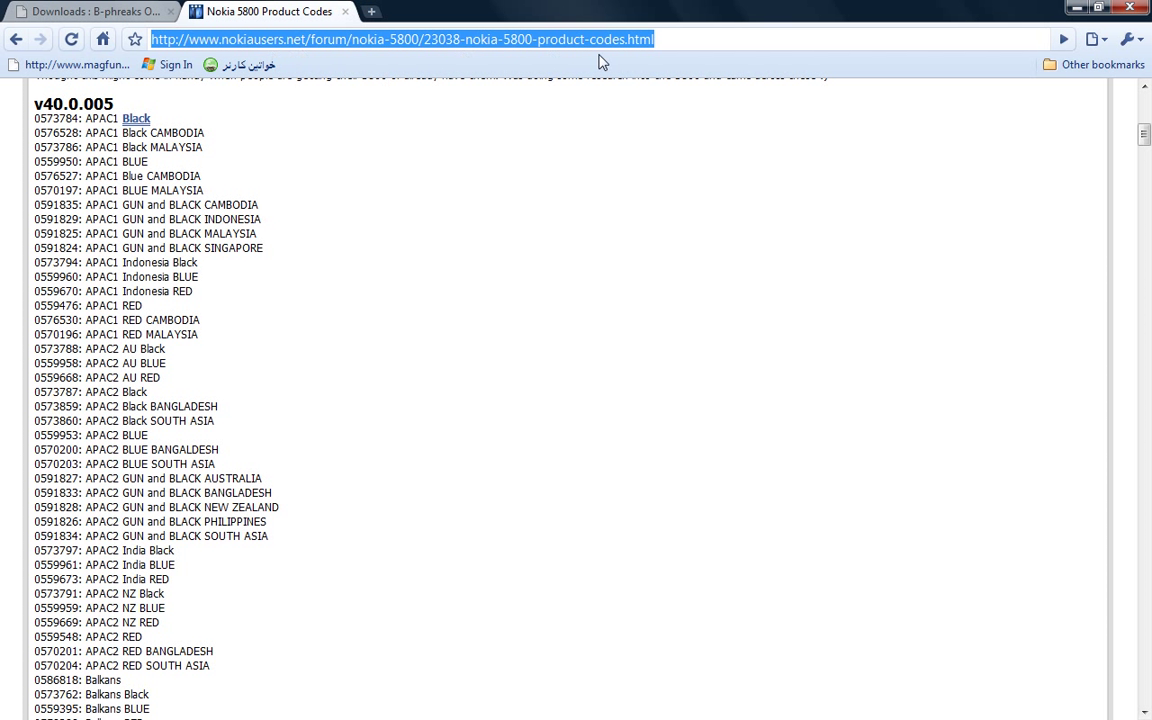
pyautogui.click(209, 112)
pyautogui.moveTo(1142, 141)
pyautogui.mouseDown()
pyautogui.moveTo(1139, 194)
pyautogui.moveTo(1140, 140)
pyautogui.mouseUp()
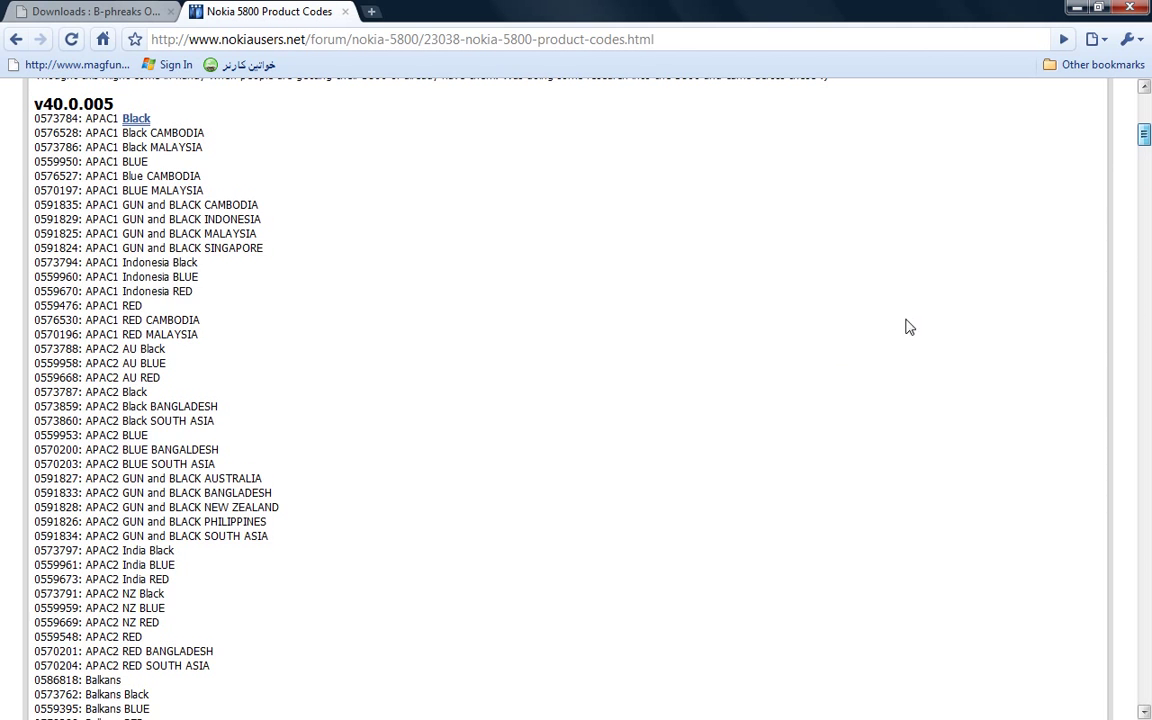
pyautogui.scroll(-20, 1085, 270)
pyautogui.scroll(2, 1080, 290)
pyautogui.scroll(2, 1081, 286)
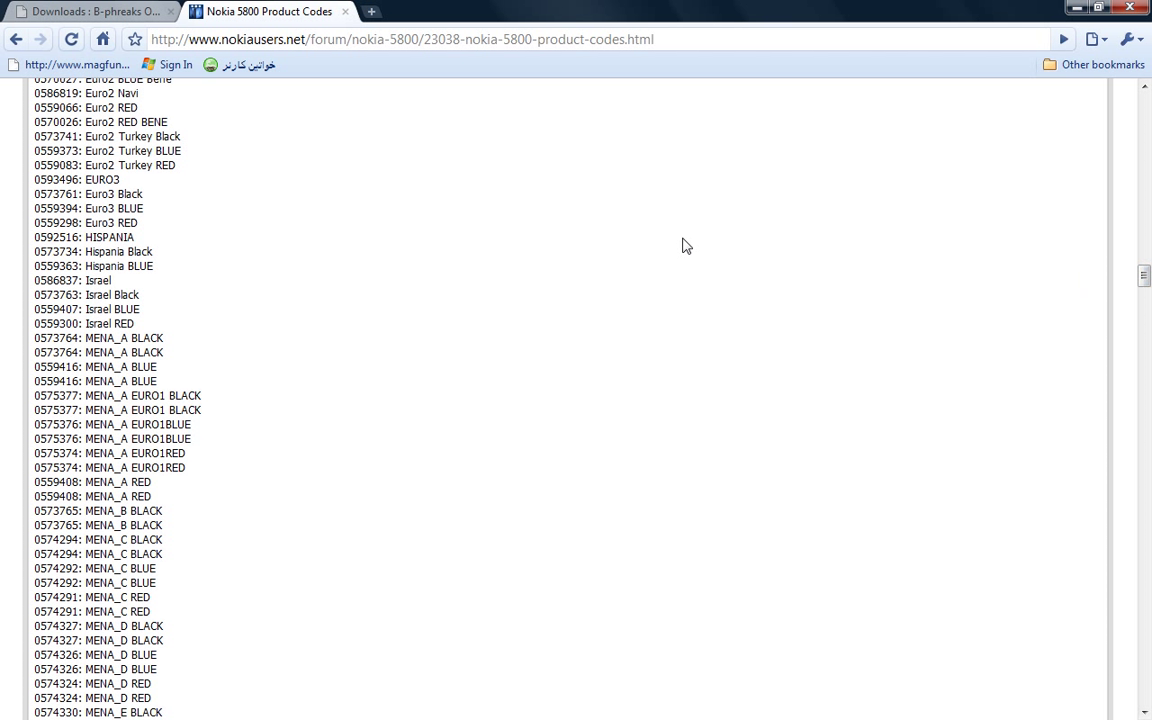
# Step: Highlight the entire v40.0.005 product-code list in the thread
pyautogui.moveTo(74, 208); pyautogui.dragTo(424, 237)
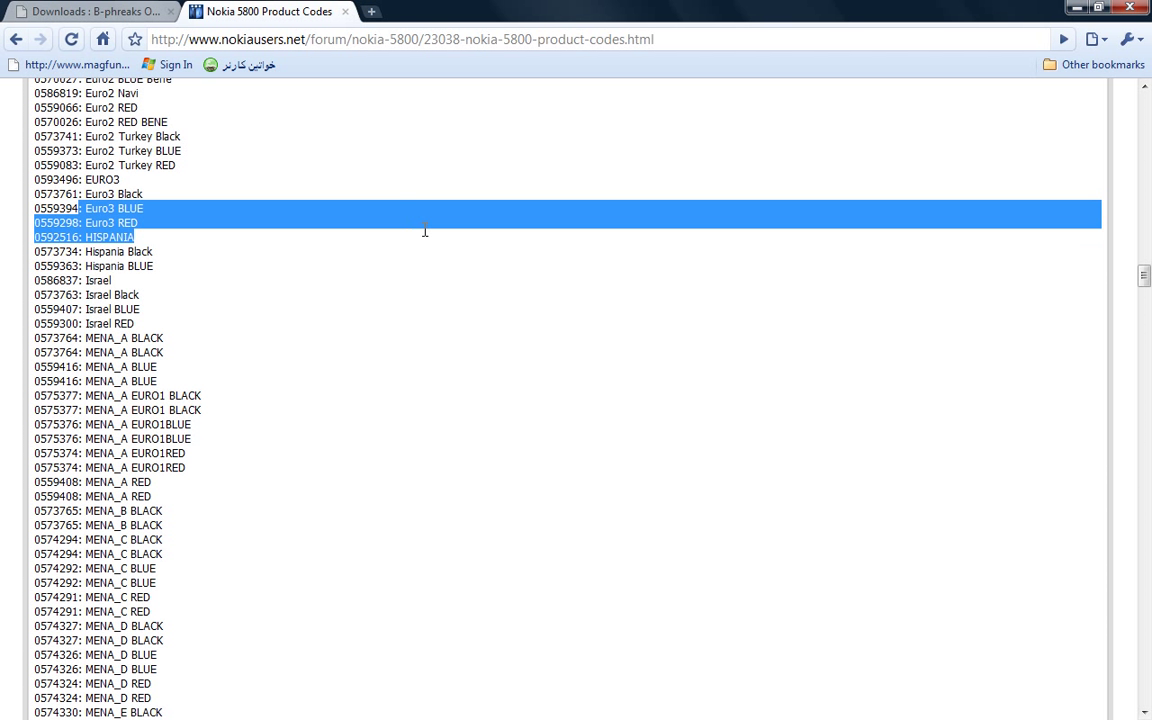
pyautogui.click(409, 244)
pyautogui.moveTo(1142, 275); pyautogui.dragTo(1144, 125)
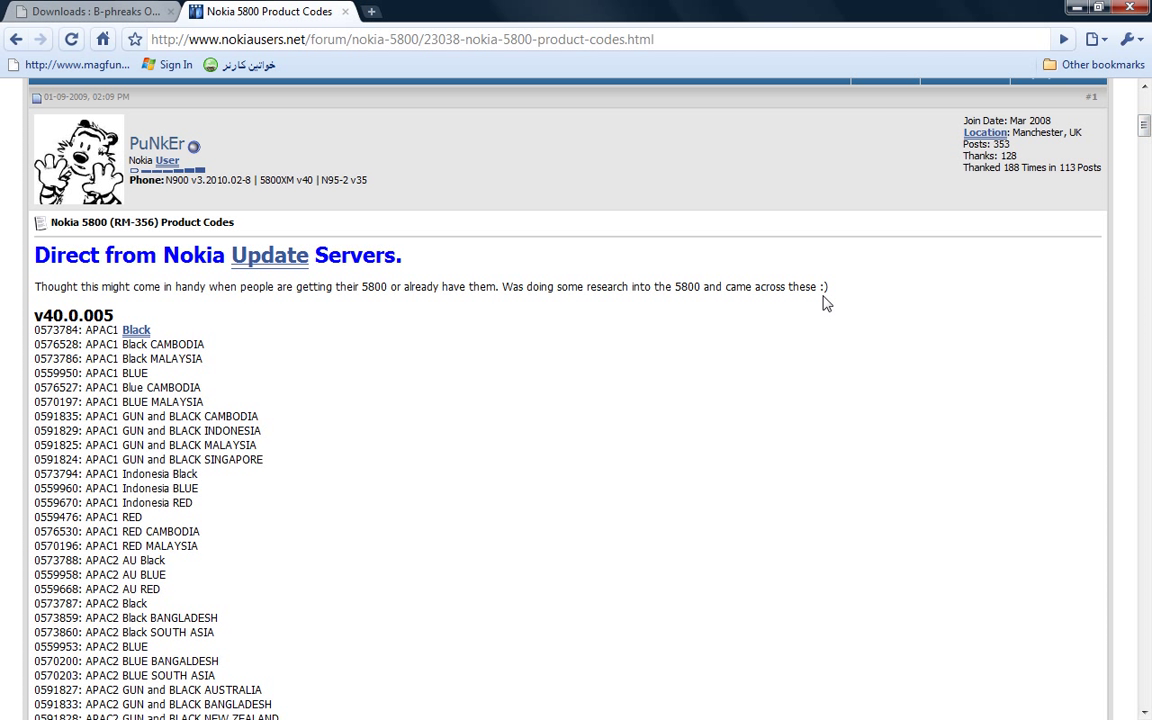
pyautogui.moveTo(35, 314); pyautogui.dragTo(557, 716)
pyautogui.moveTo(708, 714); pyautogui.dragTo(1100, 716)
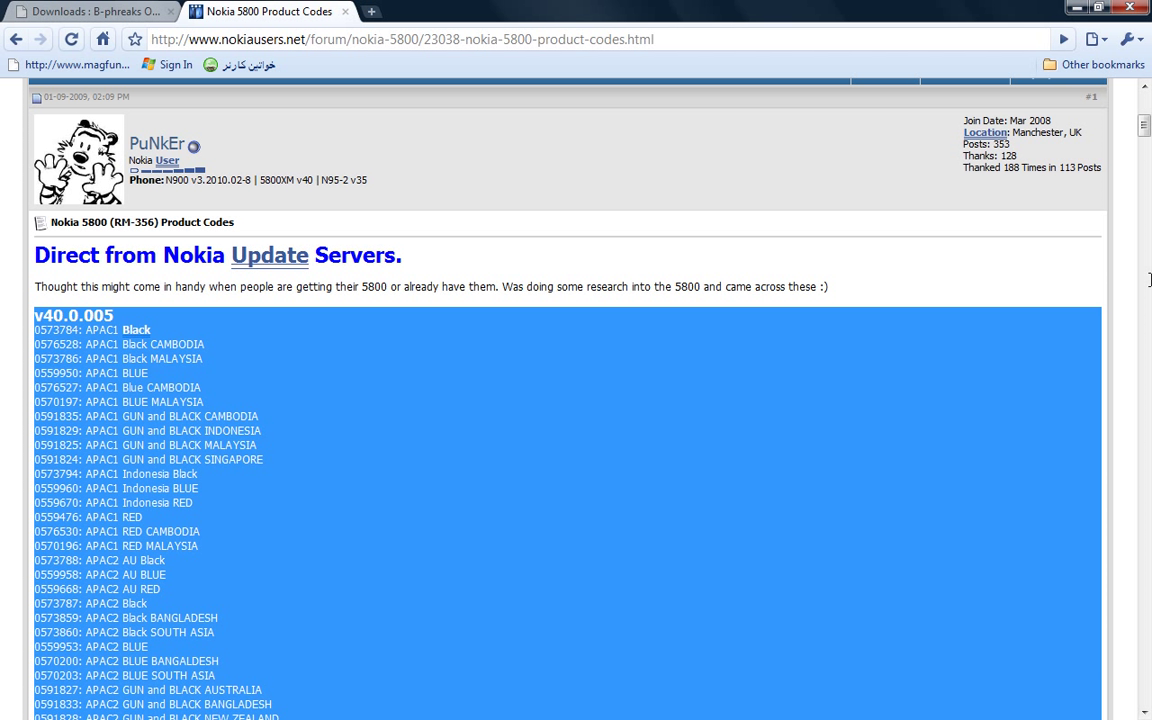
pyautogui.moveTo(1145, 120); pyautogui.dragTo(1121, 332)
# Step: Select the Euro3 BLUE product code 0559394 in the list
pyautogui.scroll(20, 620, 346)
pyautogui.moveTo(1144, 125); pyautogui.dragTo(1143, 224)
pyautogui.click(68, 432)
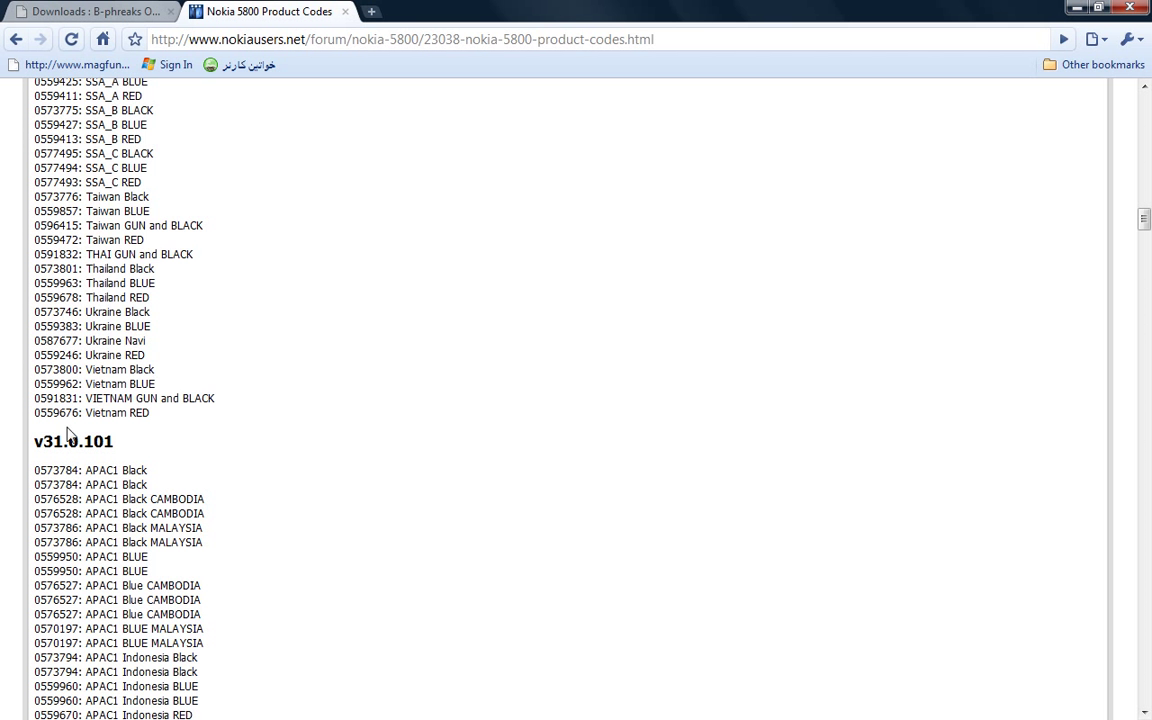
pyautogui.moveTo(155, 417); pyautogui.dragTo(107, 263)
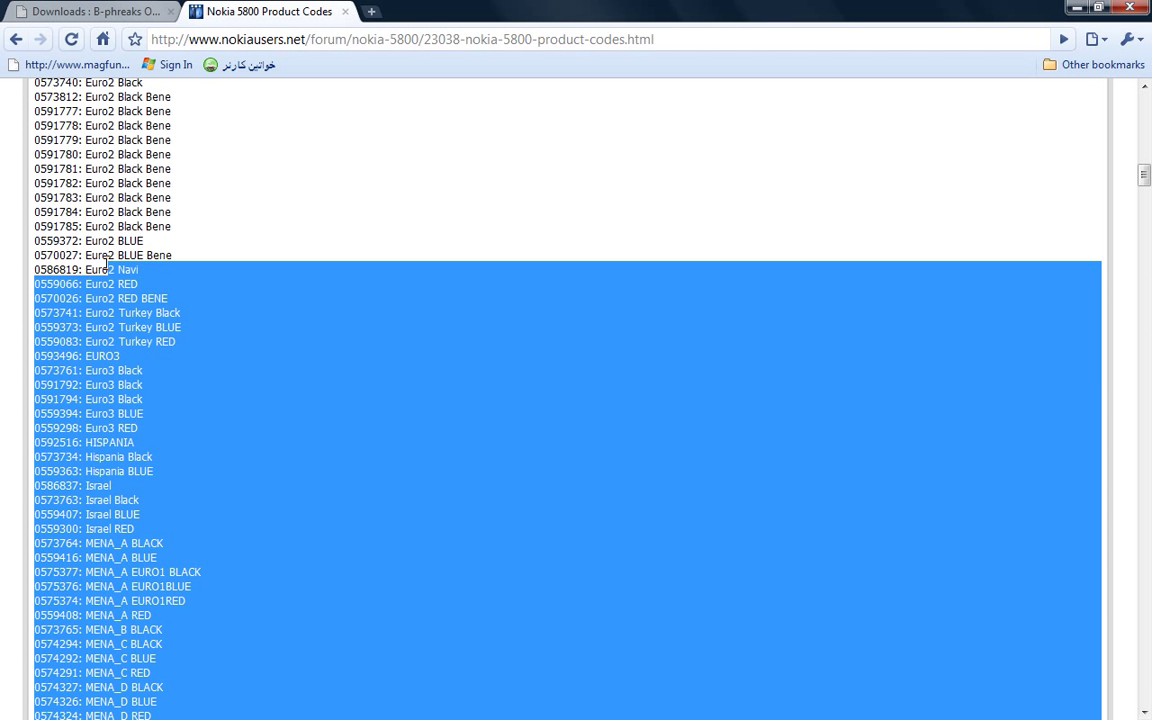
pyautogui.click(106, 416)
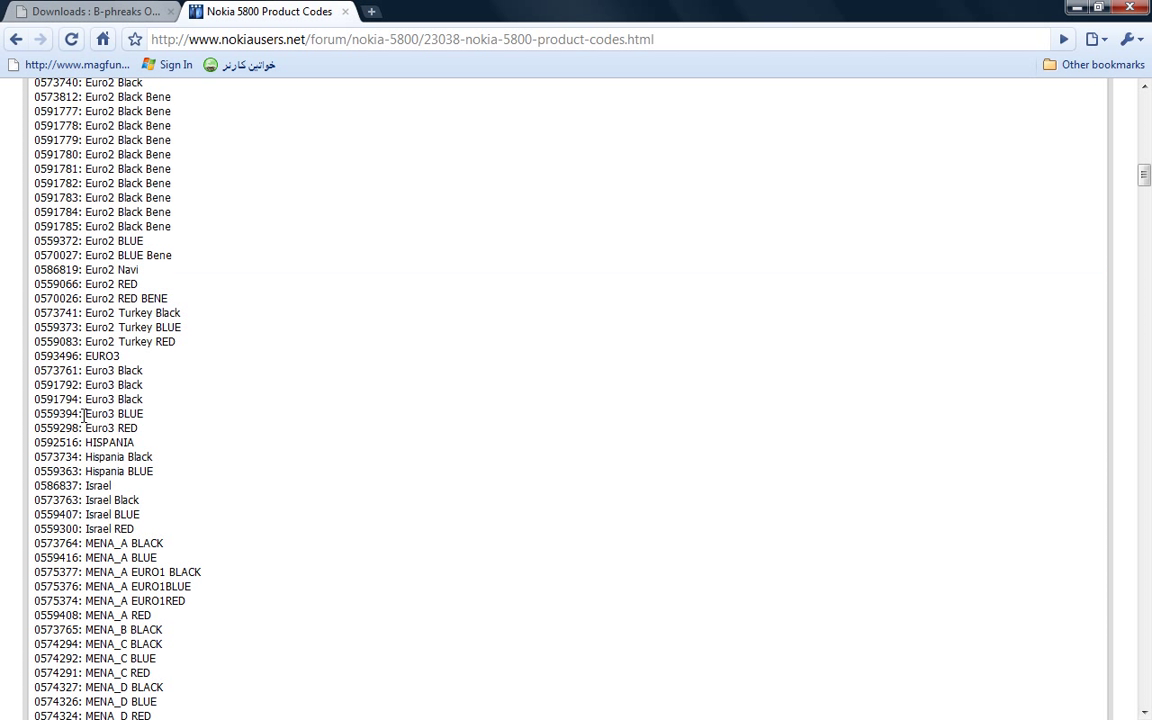
pyautogui.moveTo(78, 418); pyautogui.dragTo(34, 418)
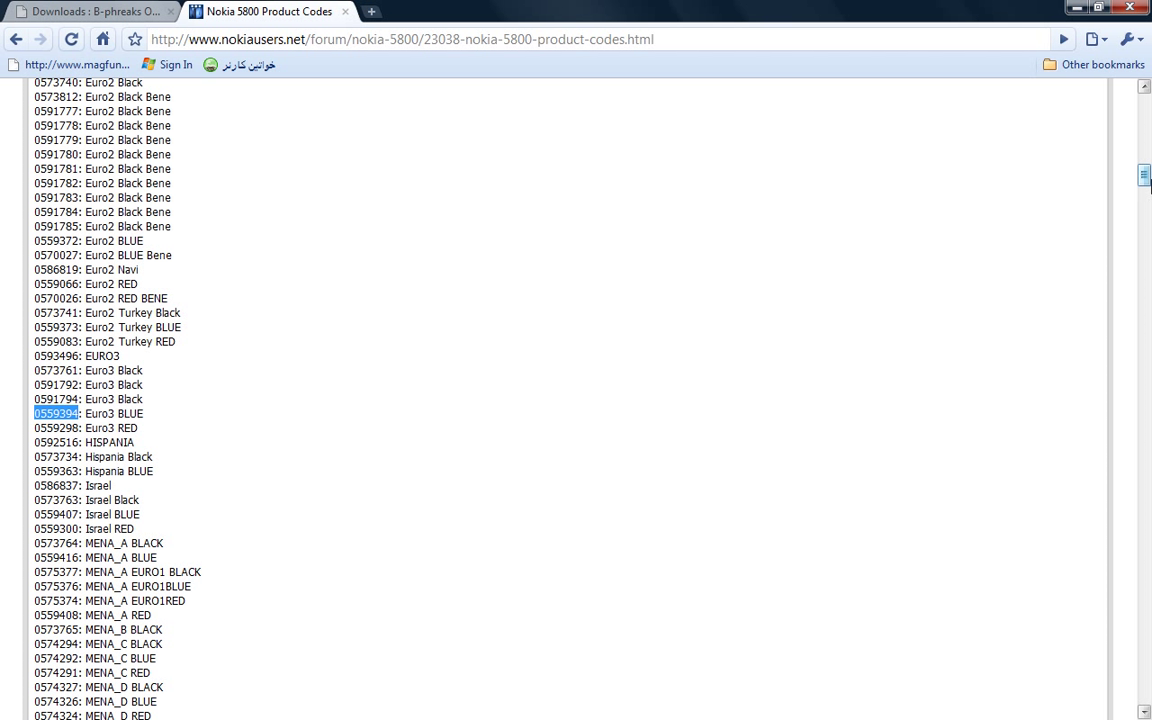
# Step: Scroll the code list back up to the APAC1 entries
pyautogui.click(1146, 236)
pyautogui.moveTo(1144, 225); pyautogui.dragTo(1144, 218)
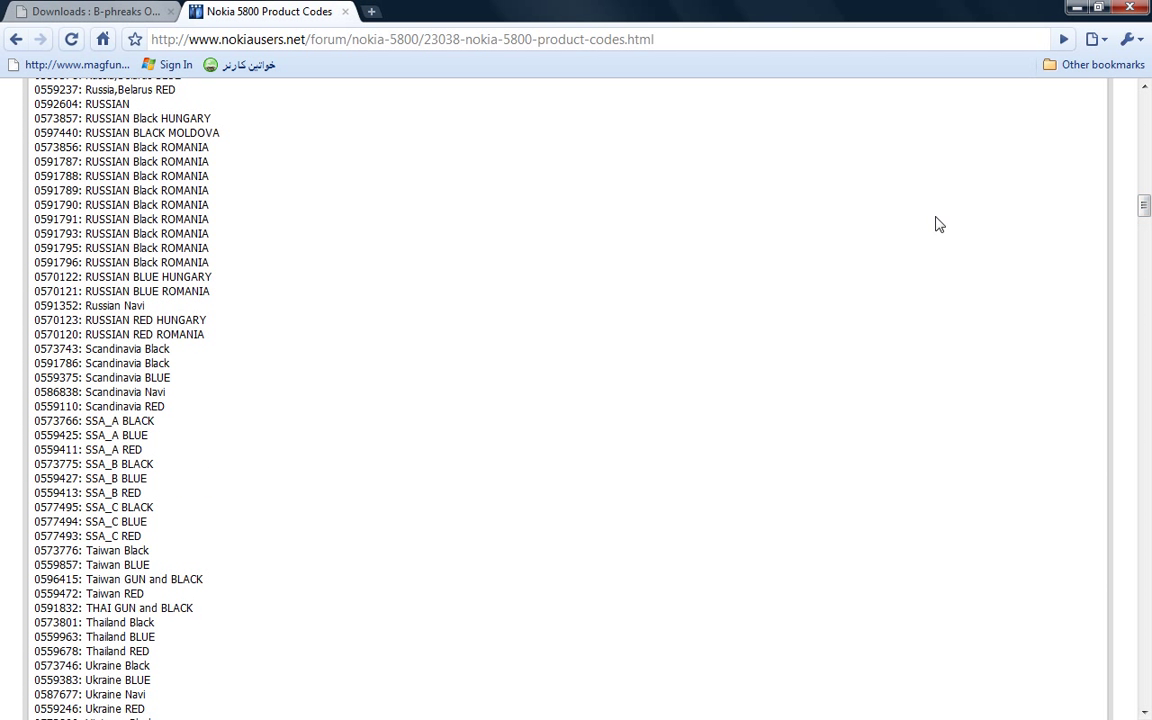
pyautogui.moveTo(136, 224); pyautogui.dragTo(45, 233)
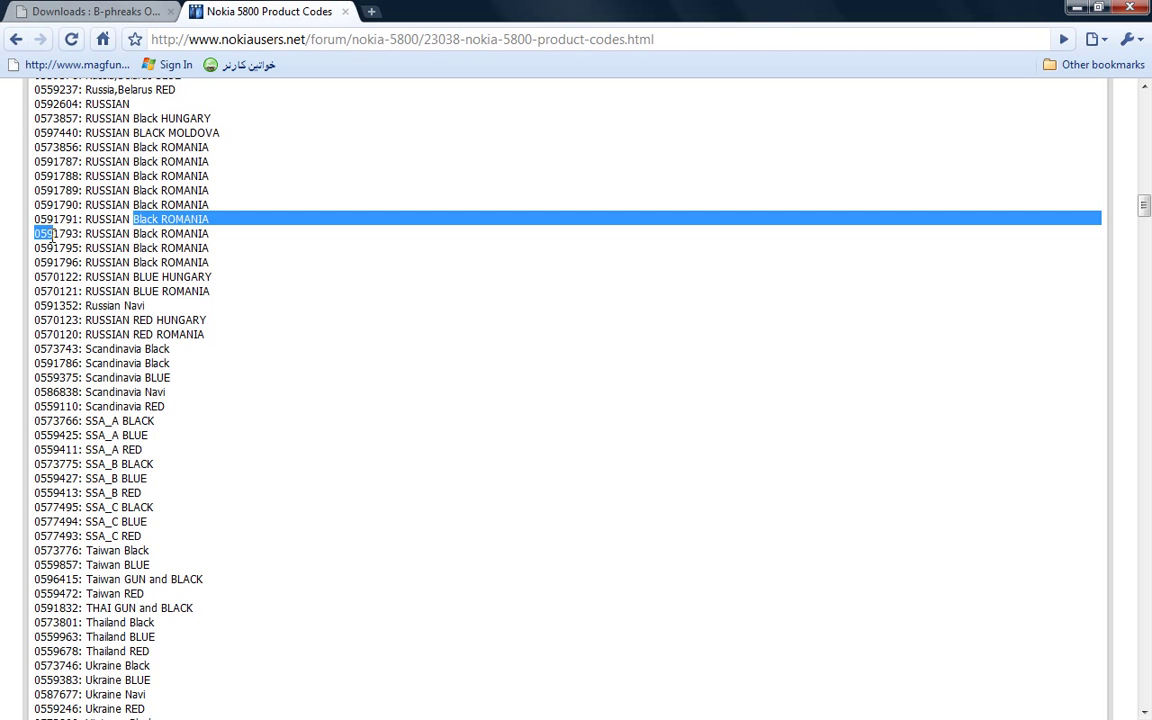
pyautogui.click(362, 265)
pyautogui.moveTo(1145, 200); pyautogui.dragTo(1146, 127)
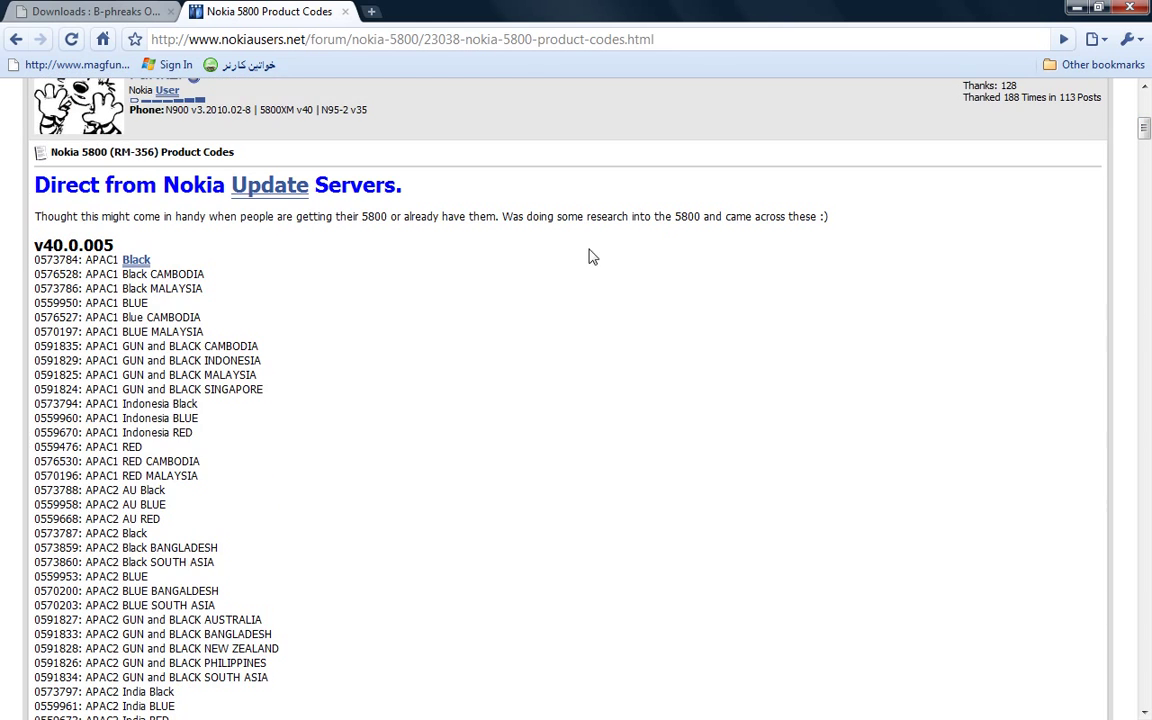
# Step: Minimize Chrome and CamStudio, exit Nokia PC Suite from the tray, and launch NSS from the desktop
pyautogui.press('super+d')
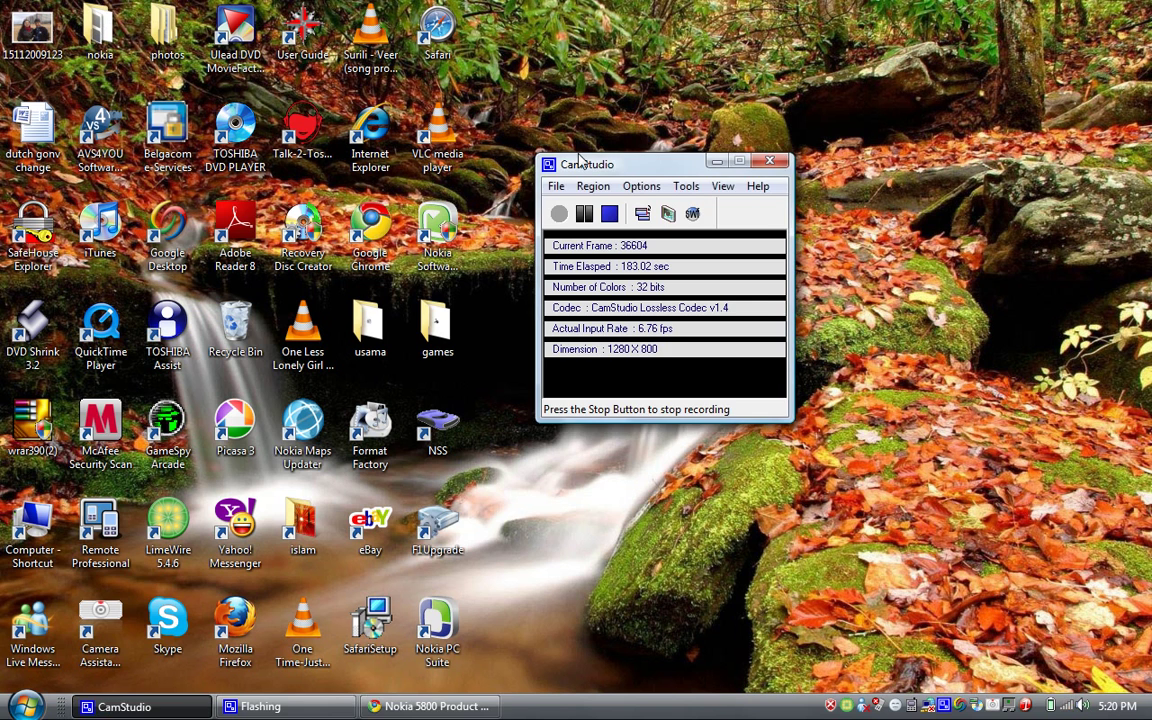
pyautogui.click(703, 143)
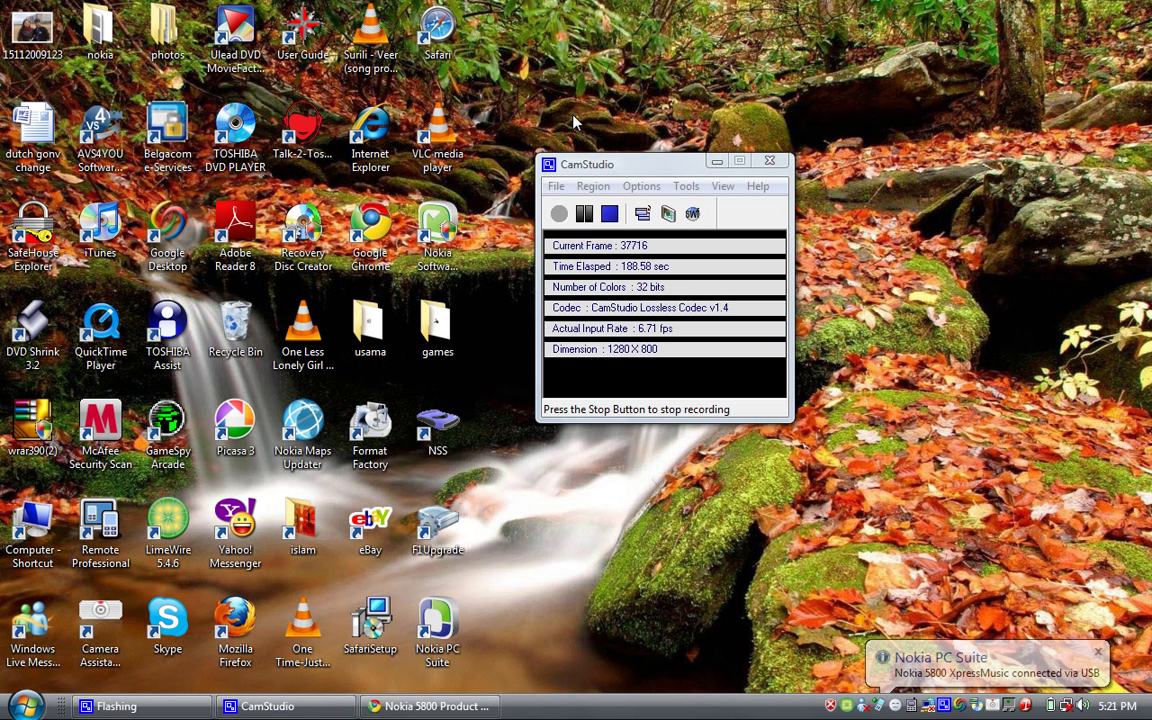
pyautogui.click(716, 165)
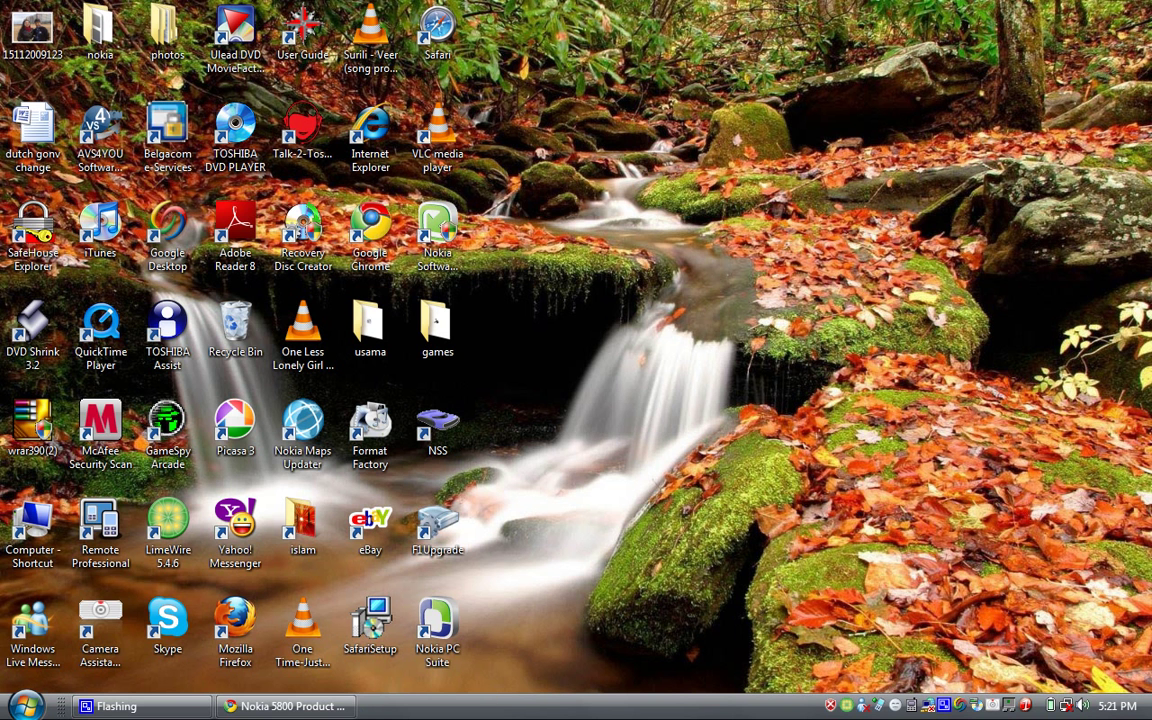
pyautogui.rightClick(878, 706)
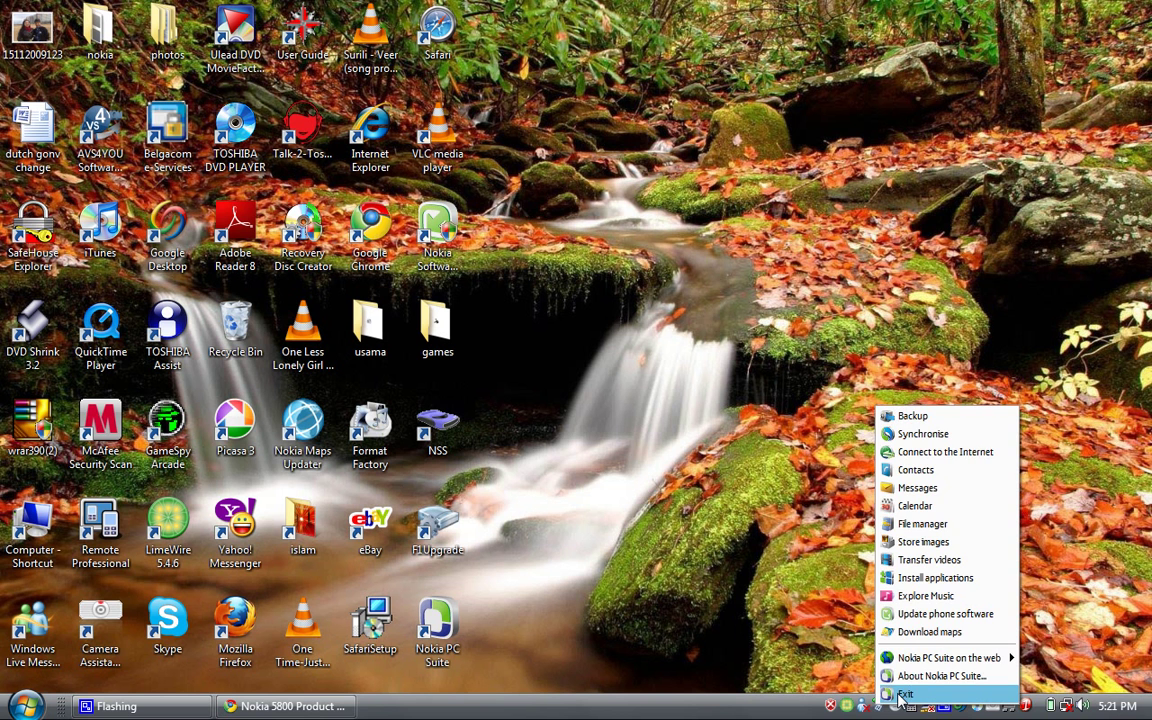
pyautogui.click(902, 694)
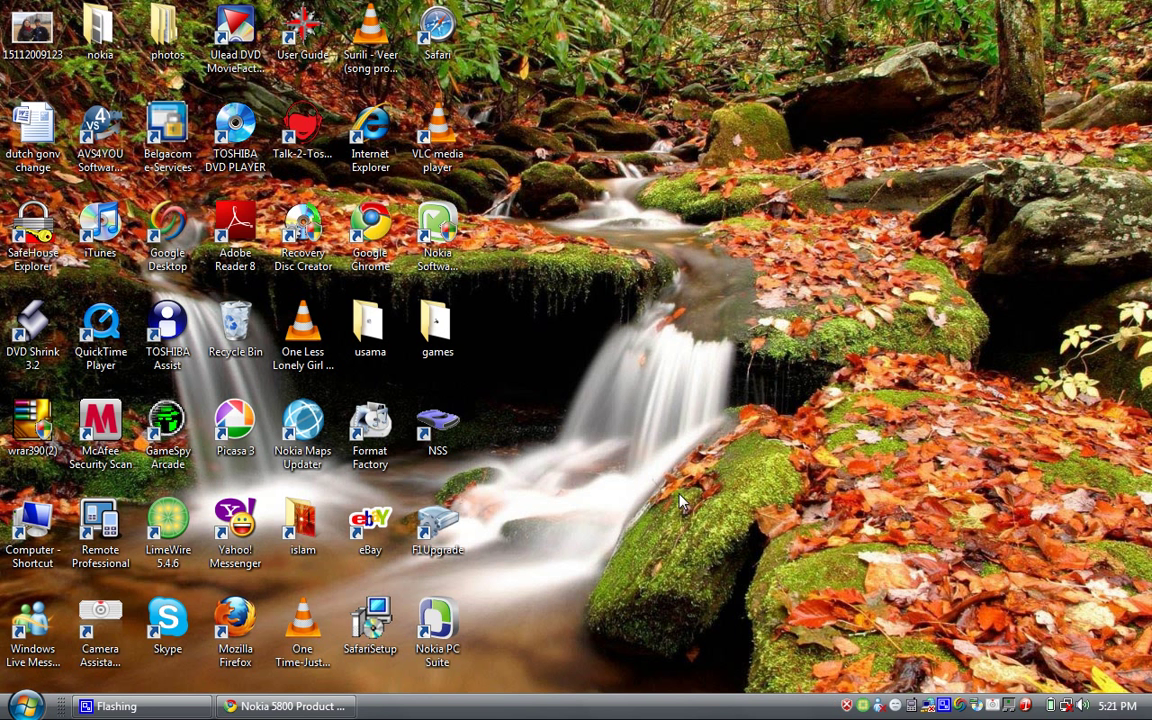
pyautogui.click(455, 427)
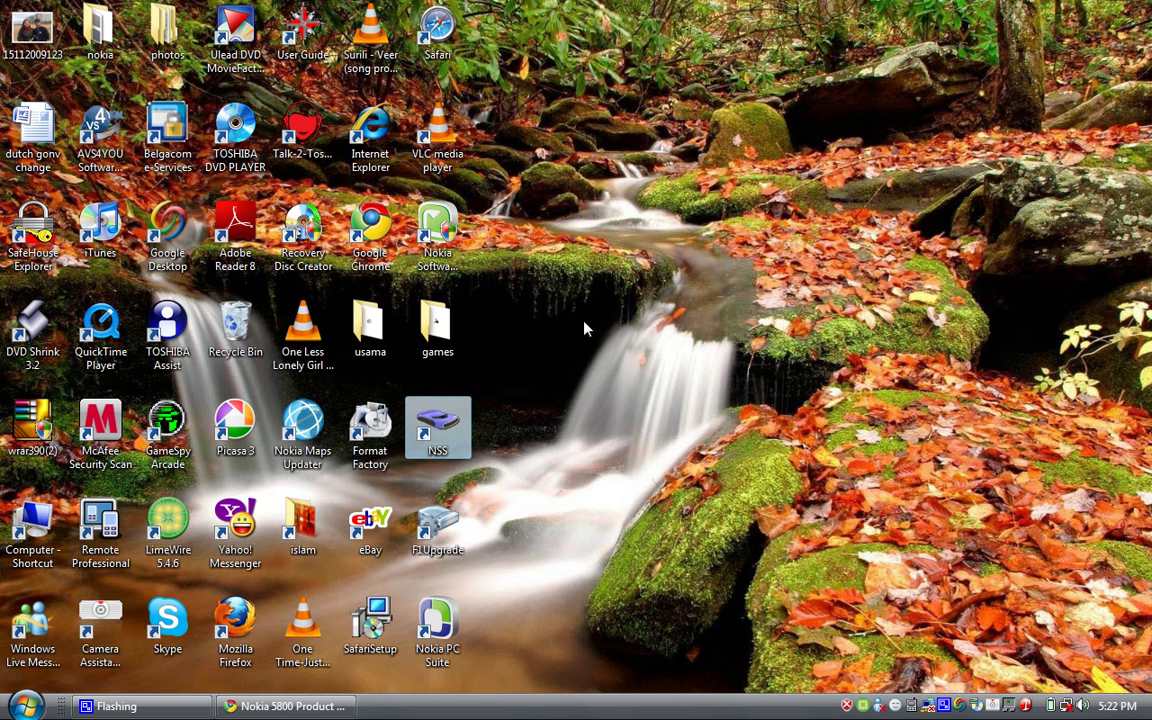
pyautogui.press('Return')
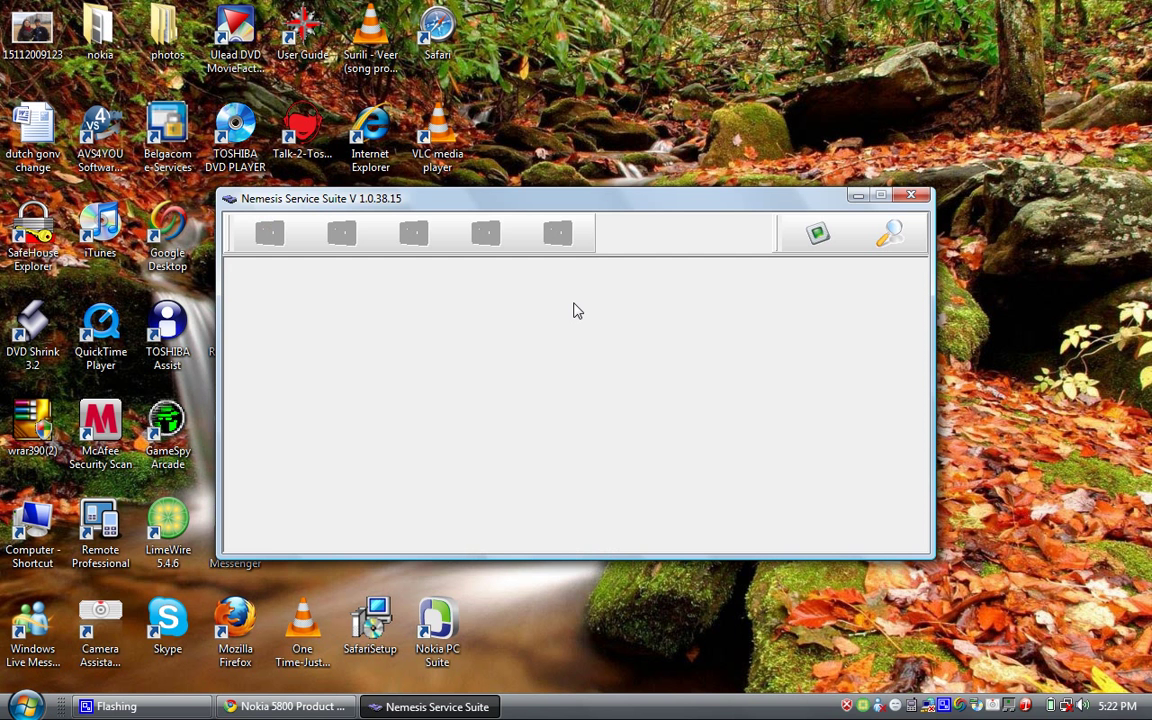
# Step: Detect the USB BB5 device, then run the Phone Info product scan twice, which errors
pyautogui.click(893, 237)
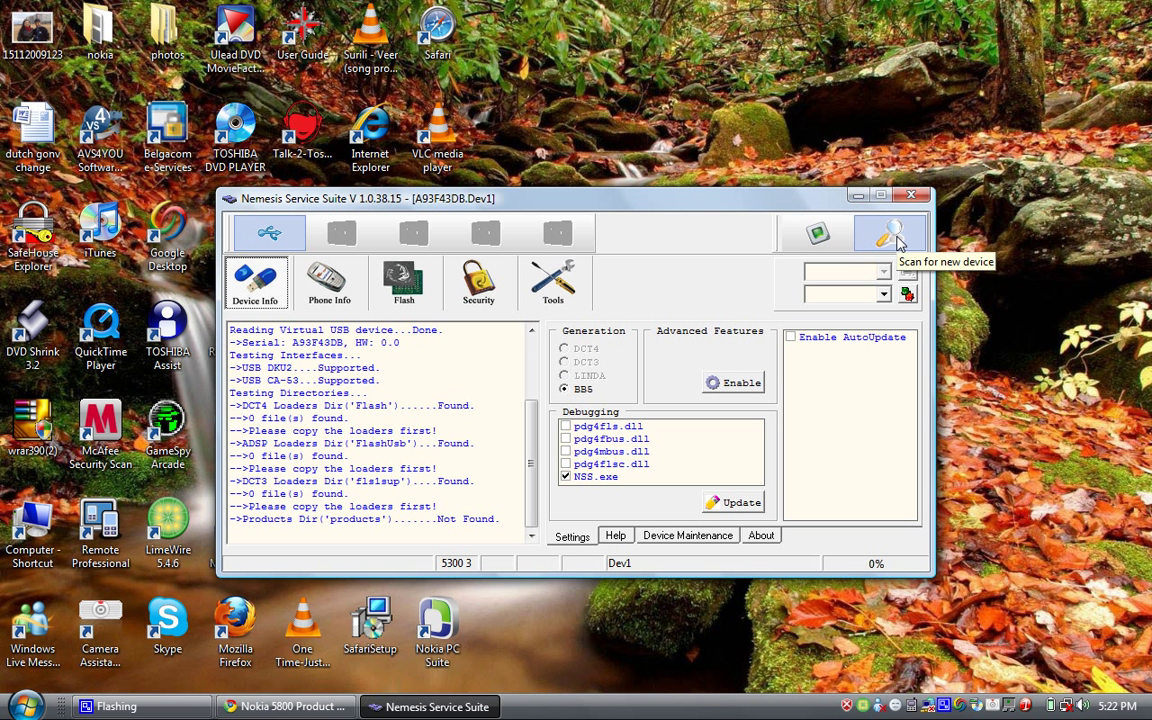
pyautogui.click(872, 248)
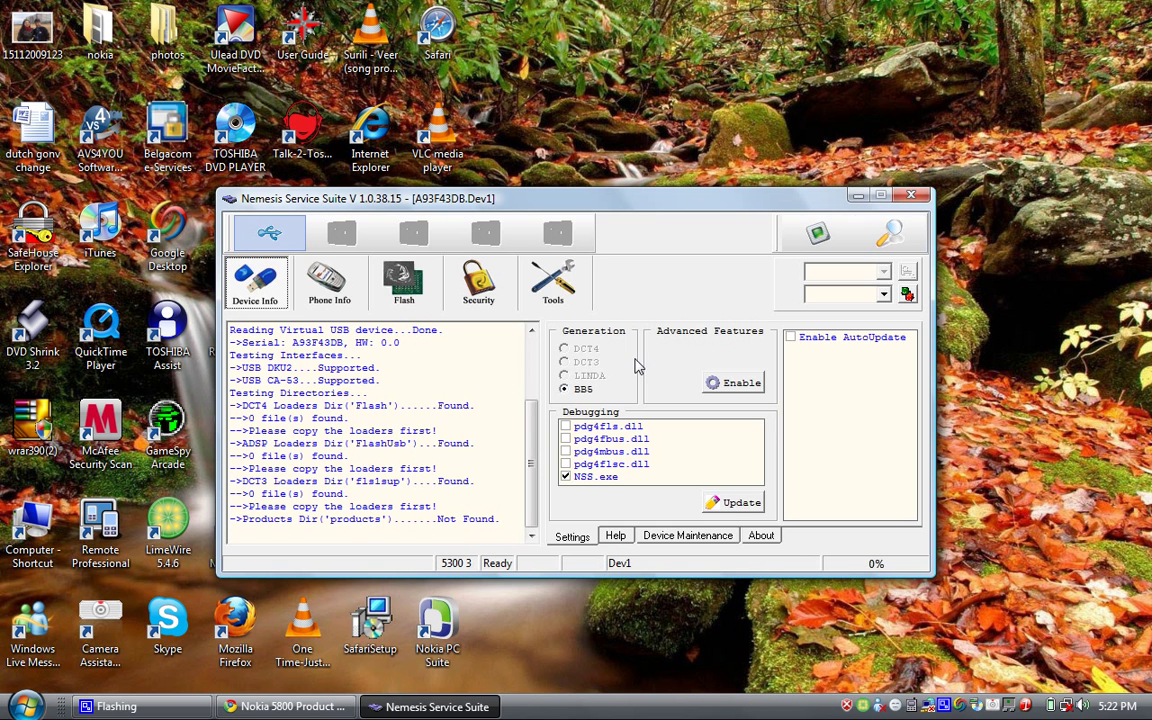
pyautogui.click(323, 300)
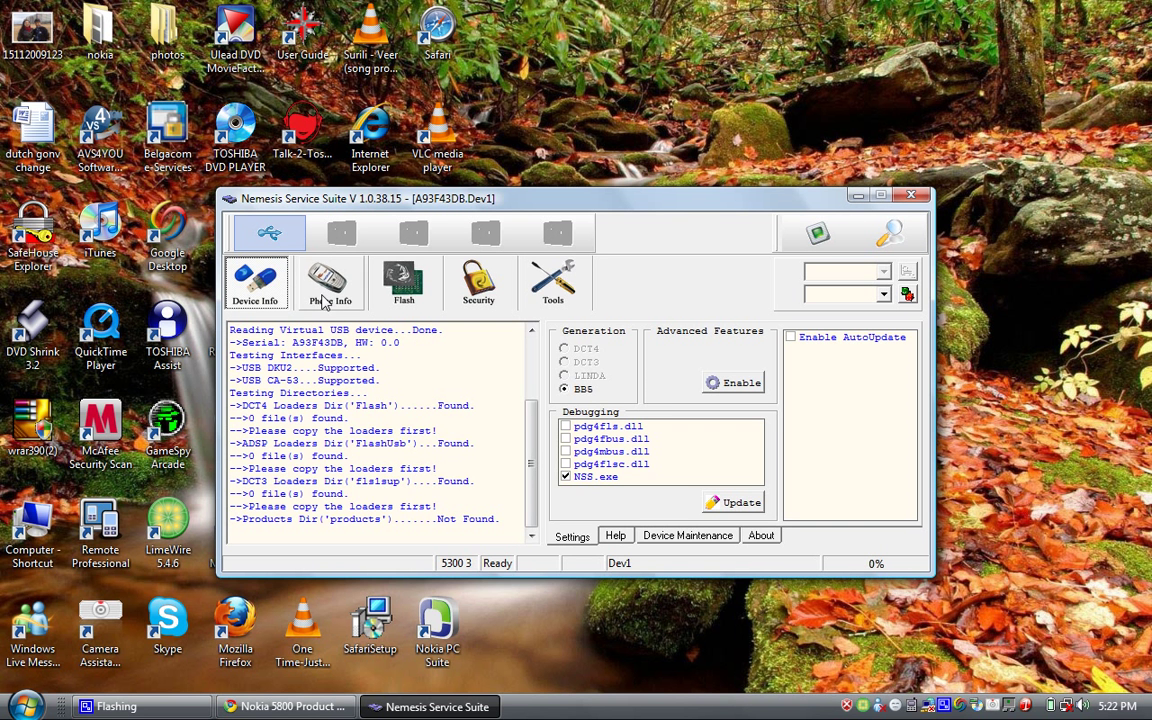
pyautogui.click(601, 358)
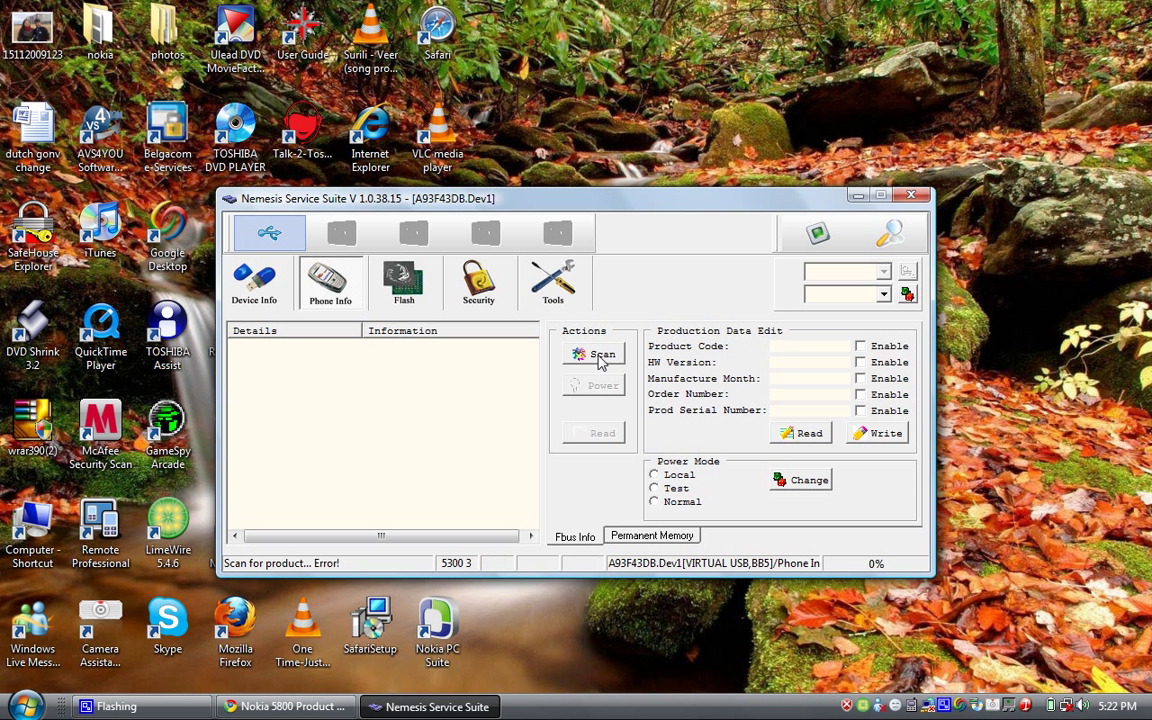
pyautogui.click(601, 358)
# Step: Close NSS, refresh the desktop, relaunch NSS and rescan for the USB BB5 device
pyautogui.click(909, 196)
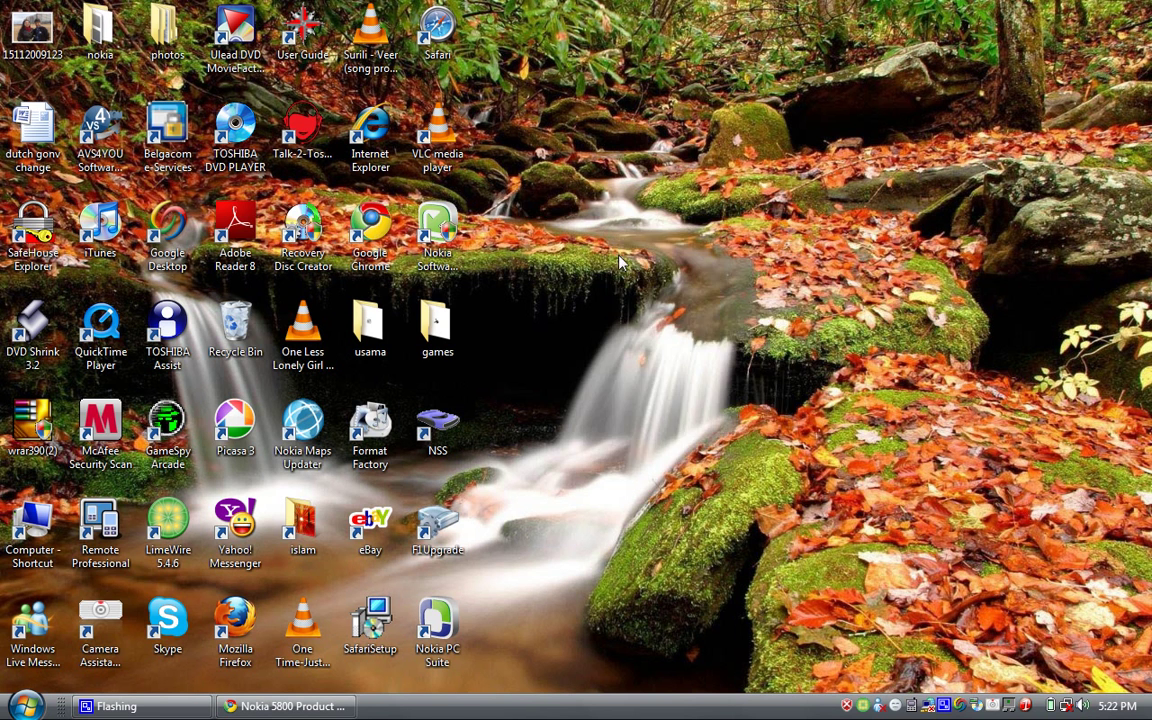
pyautogui.rightClick(603, 234)
pyautogui.click(625, 283)
pyautogui.doubleClick(424, 418)
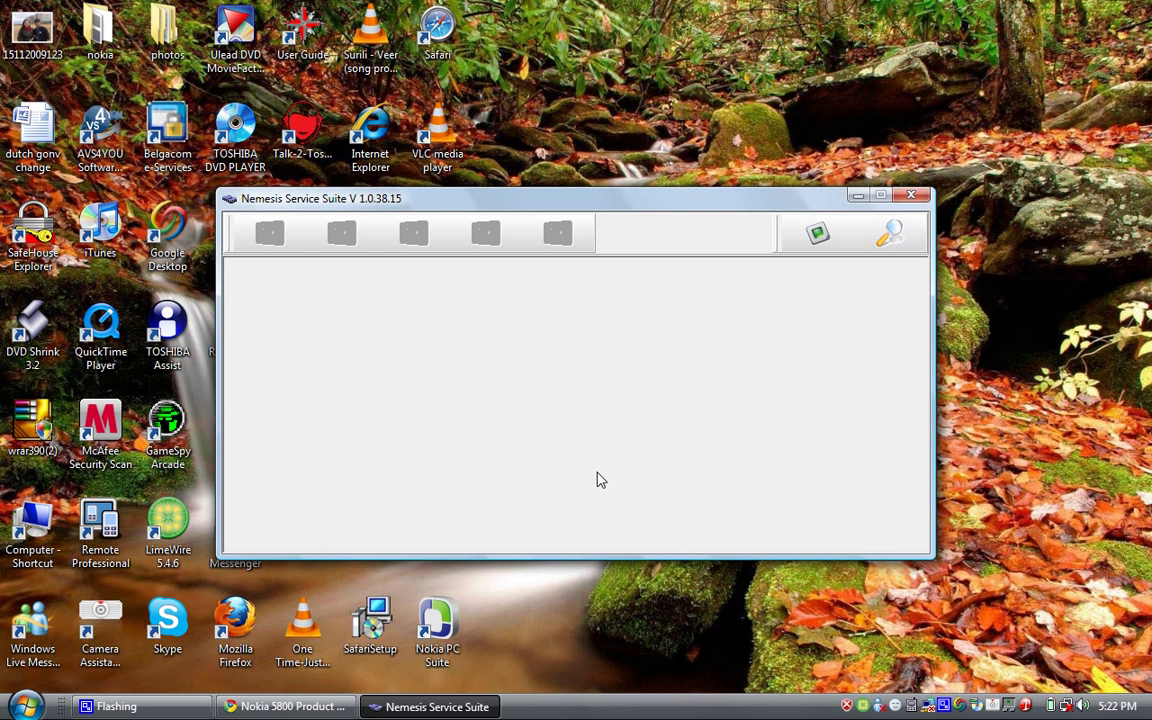
pyautogui.click(889, 233)
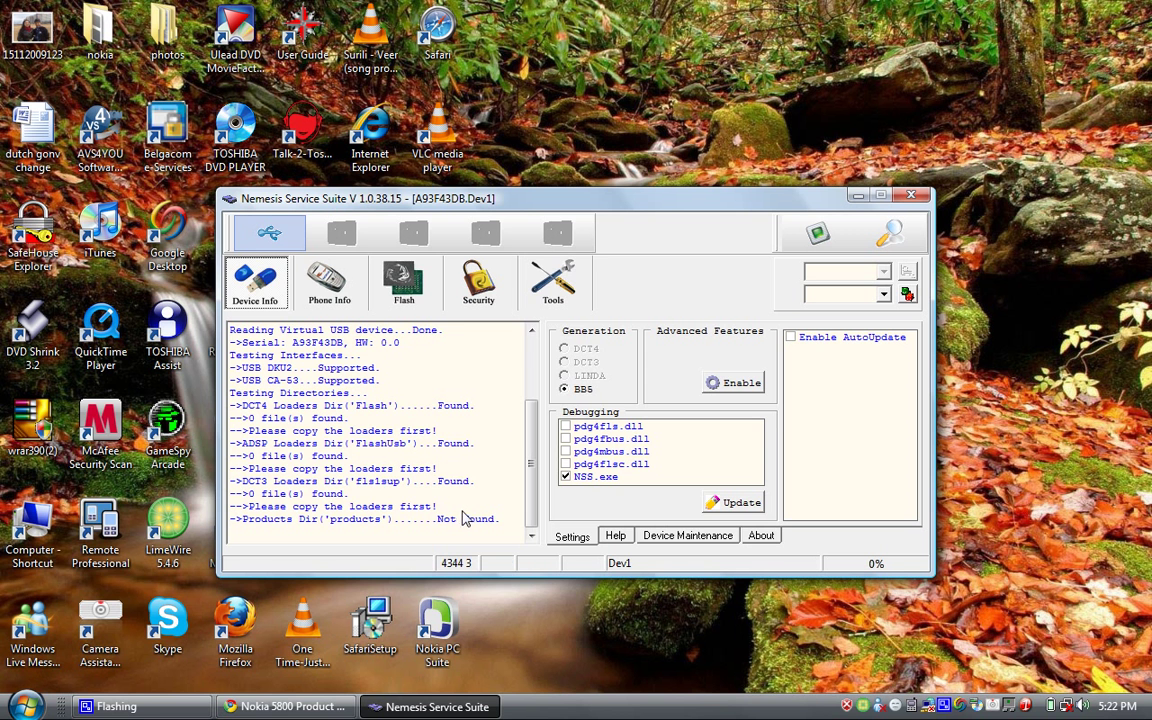
pyautogui.moveTo(531, 444); pyautogui.dragTo(522, 488)
# Step: Retry the Phone Info scan until the RM-356 details load, then close NSS
pyautogui.click(320, 272)
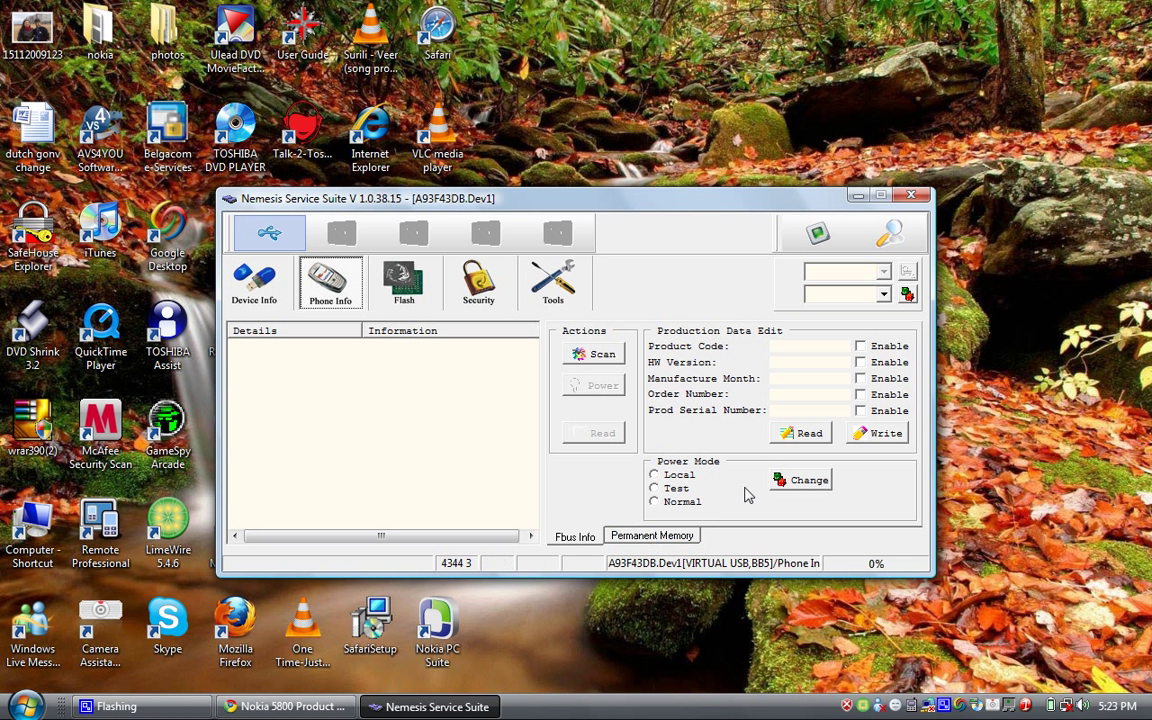
pyautogui.click(584, 356)
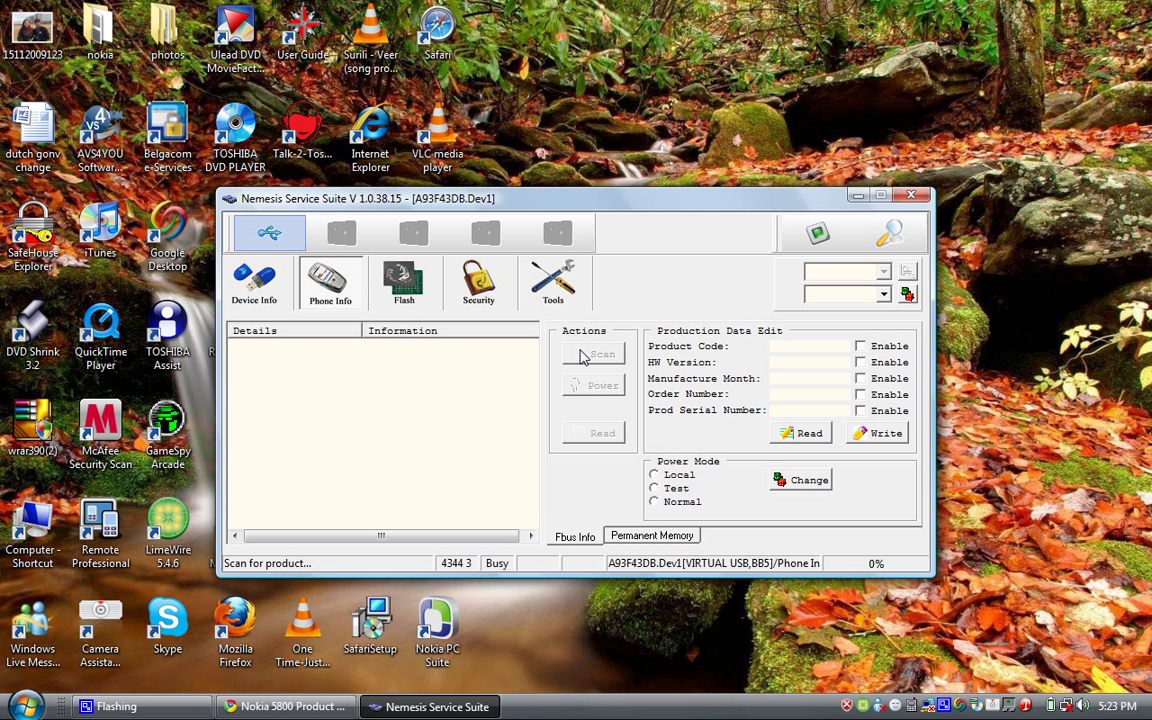
pyautogui.click(583, 356)
pyautogui.click(583, 356)
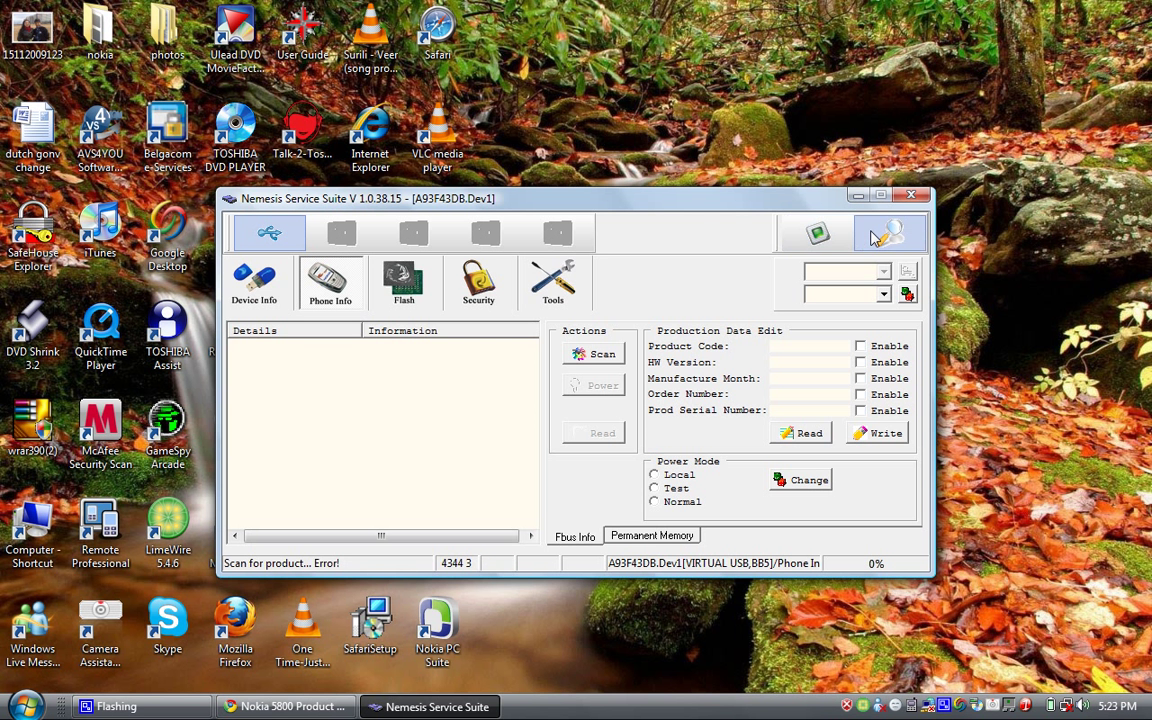
pyautogui.click(820, 236)
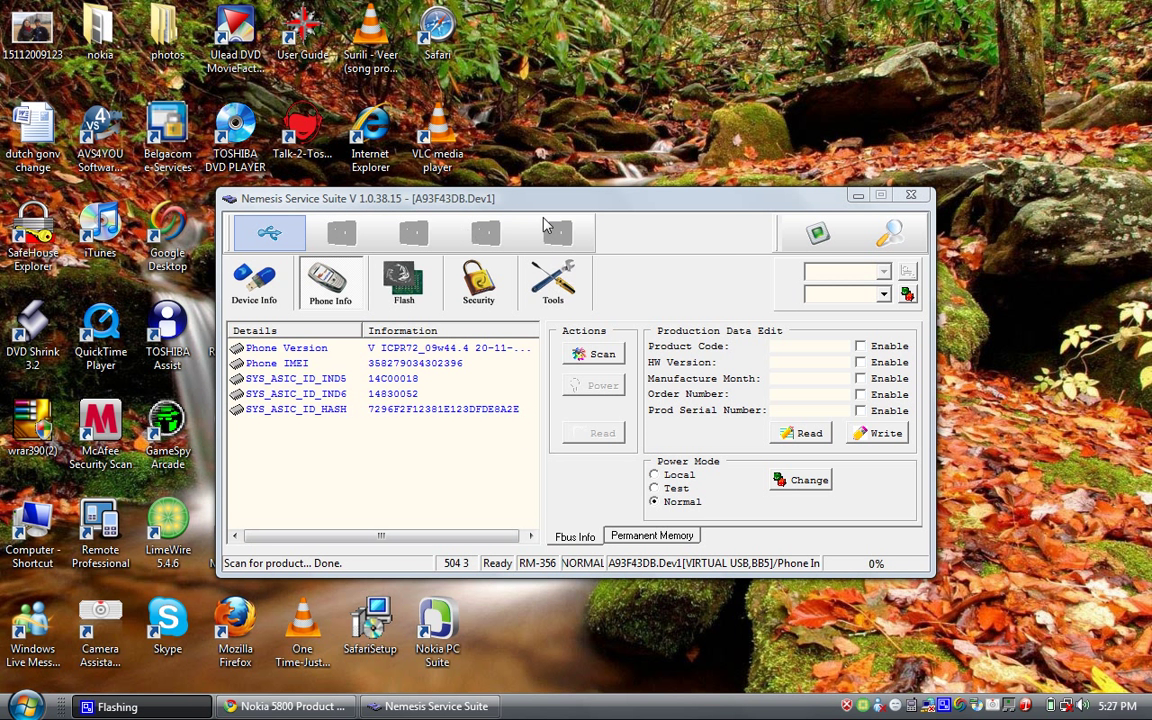
pyautogui.click(920, 198)
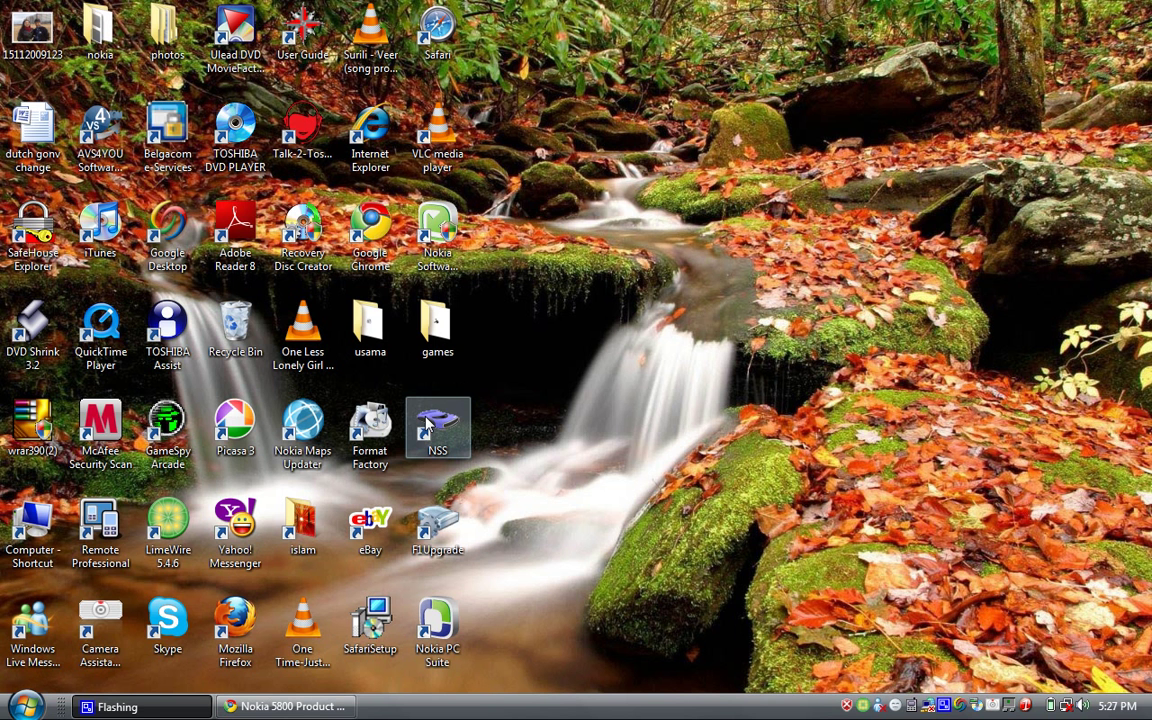
# Step: Relaunch NSS, detect the phone, and scan Phone Info to list RM-356 version, IMEI and ASIC IDs
pyautogui.click(430, 426)
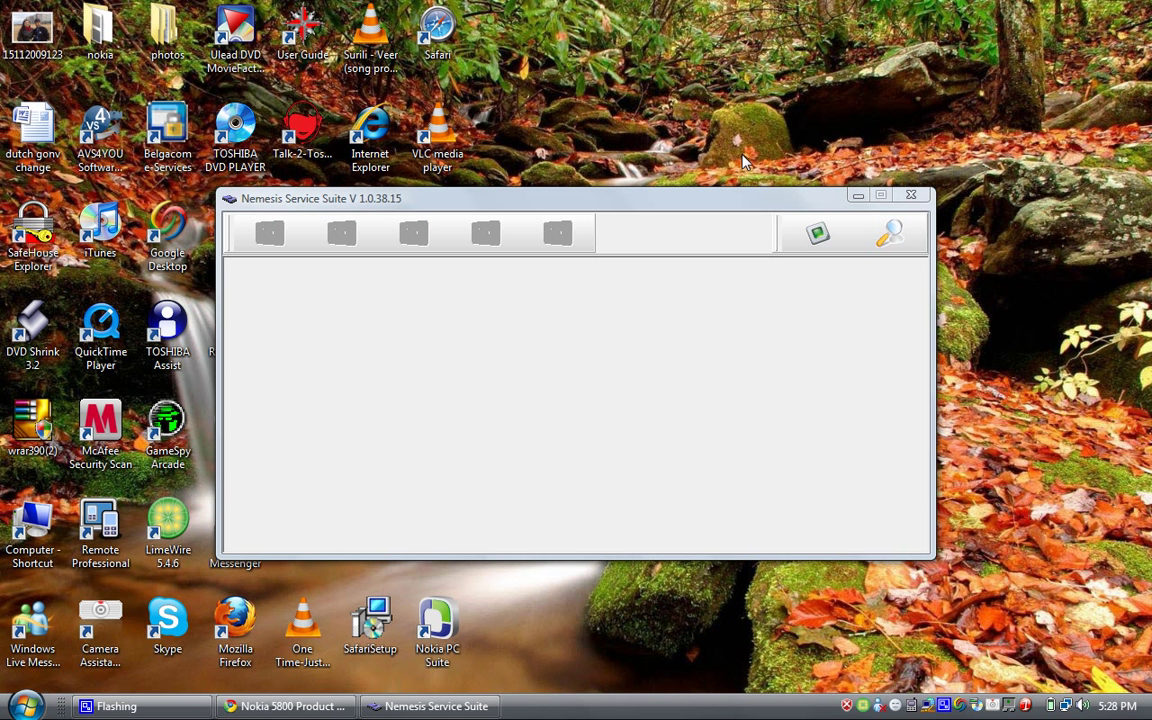
pyautogui.click(900, 236)
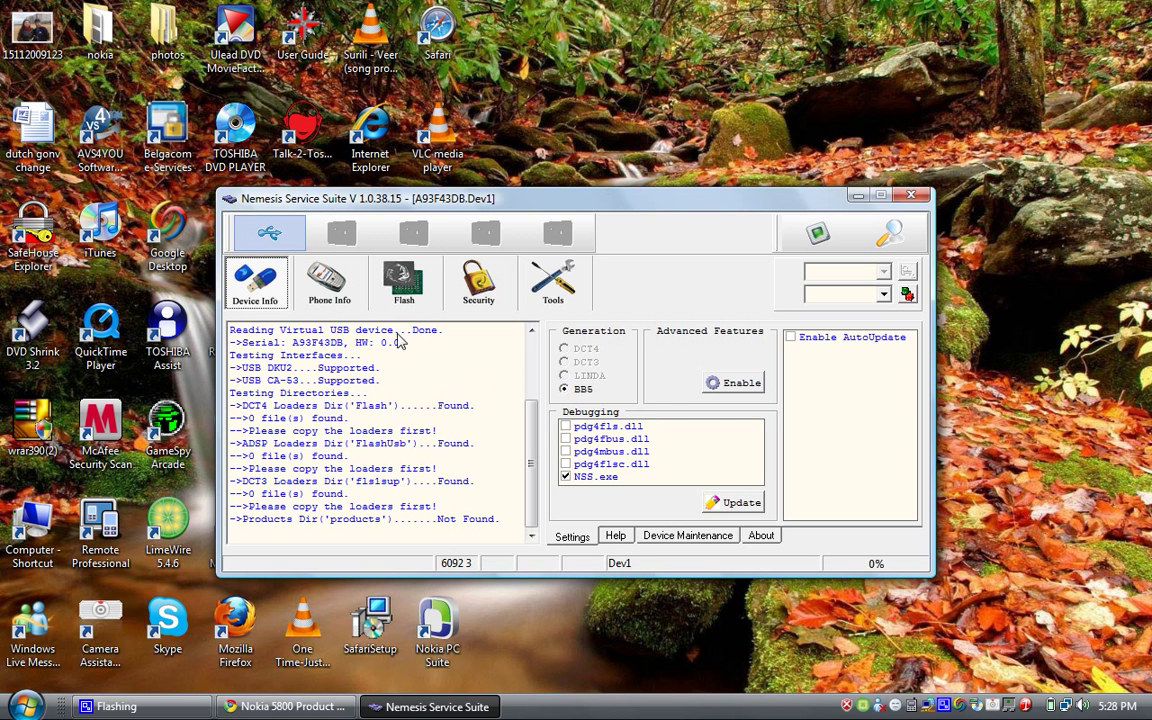
pyautogui.click(305, 258)
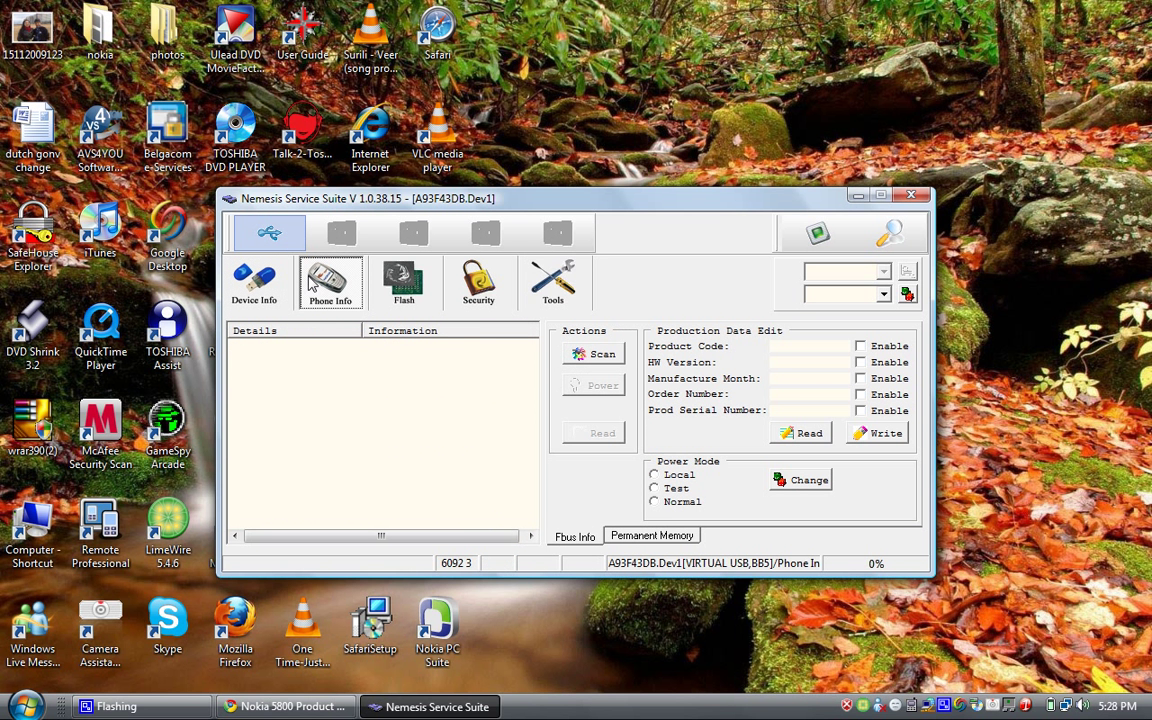
pyautogui.click(580, 358)
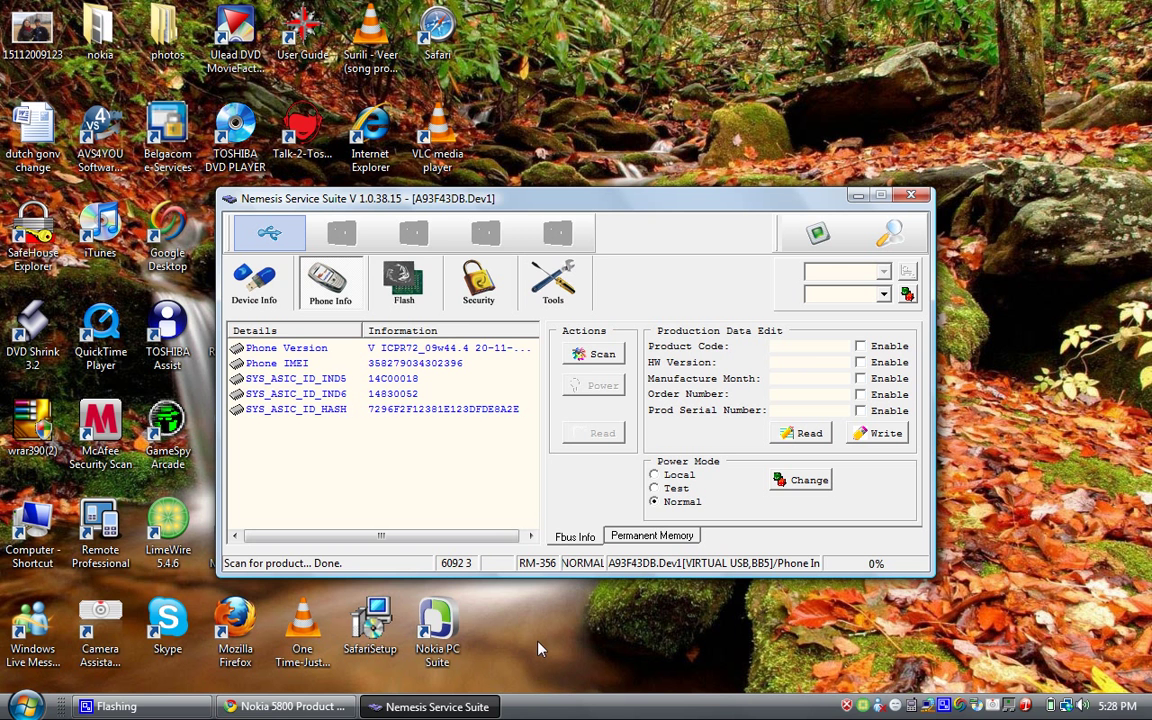
# Step: Bring back the Nokia 5800 product-codes page in Chrome and scroll down the list
pyautogui.click(248, 707)
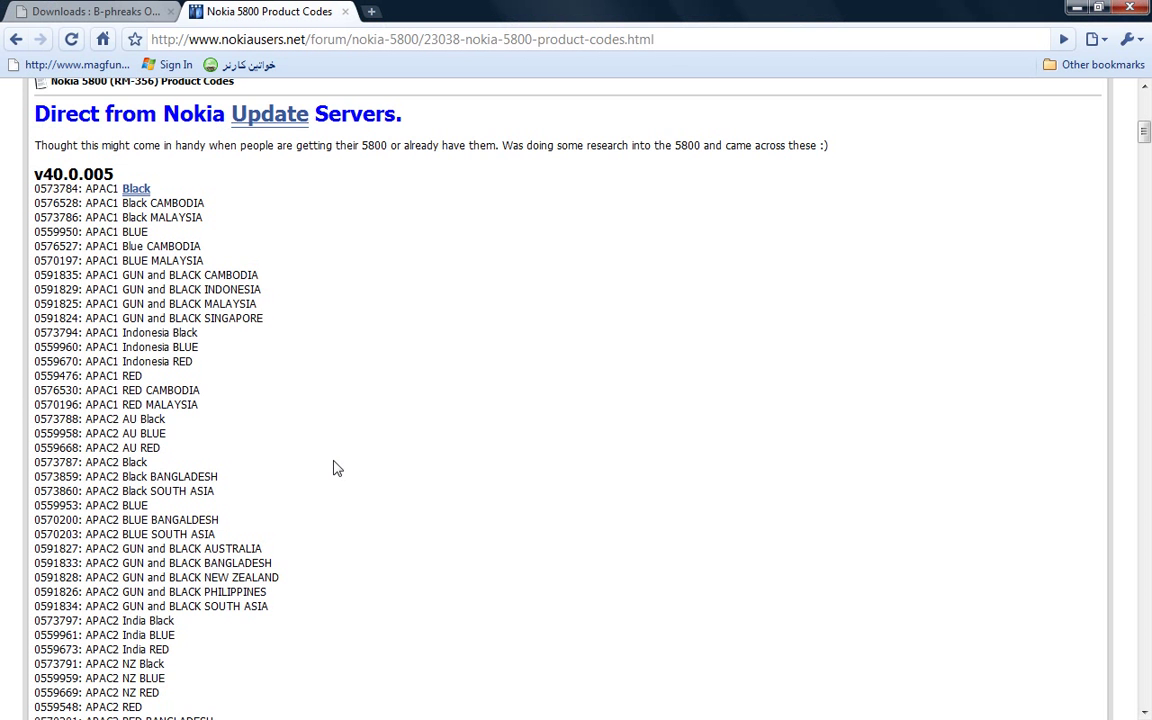
pyautogui.moveTo(38, 193); pyautogui.dragTo(300, 700)
pyautogui.click(366, 582)
pyautogui.moveTo(1143, 131); pyautogui.dragTo(1144, 186)
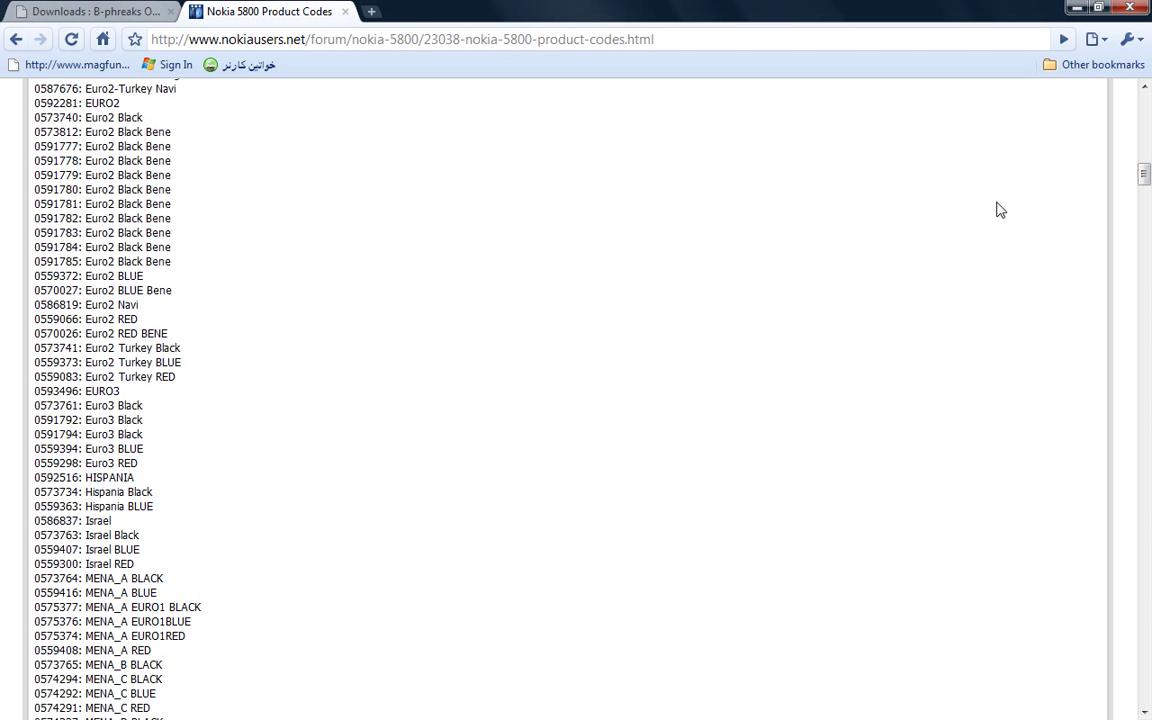
# Step: Copy the Euro3 Black product code 0573761 and minimize Chrome
pyautogui.doubleClick(55, 448)
pyautogui.click(185, 440)
pyautogui.moveTo(77, 410); pyautogui.dragTo(34, 411)
pyautogui.hotkey('ctrl', 'c')
pyautogui.rightClick(49, 412)
pyautogui.click(88, 421)
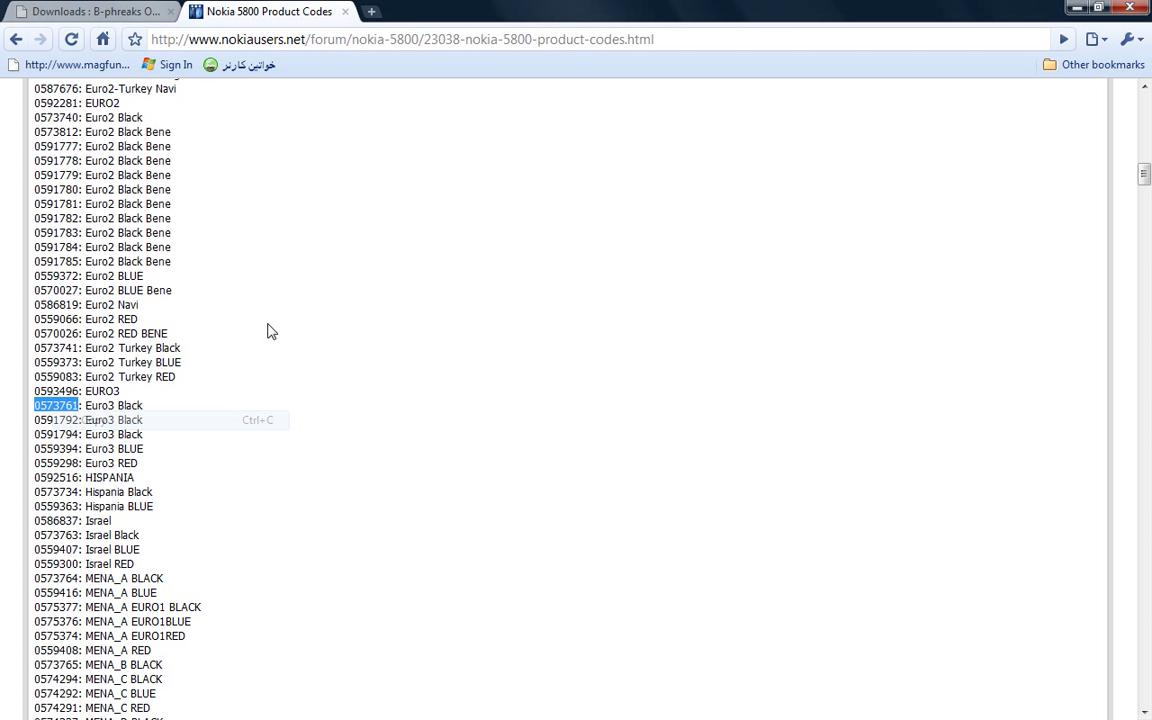
pyautogui.click(1063, 8)
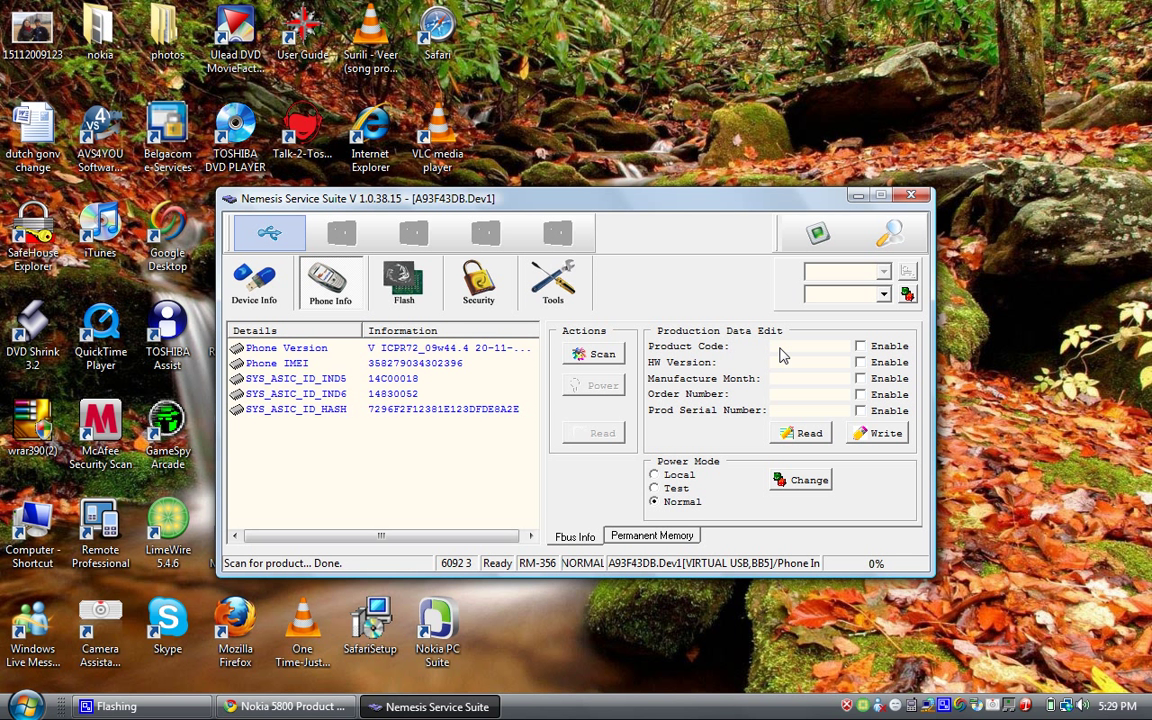
pyautogui.hotkey('ctrl', 'v')
pyautogui.click(860, 347)
pyautogui.click(836, 347)
pyautogui.press('BackSpace')
pyautogui.press('BackSpace')
pyautogui.press('BackSpace')
pyautogui.press('BackSpace')
# Step: Read the production data and delete the Product Code value 0559394
pyautogui.click(778, 429)
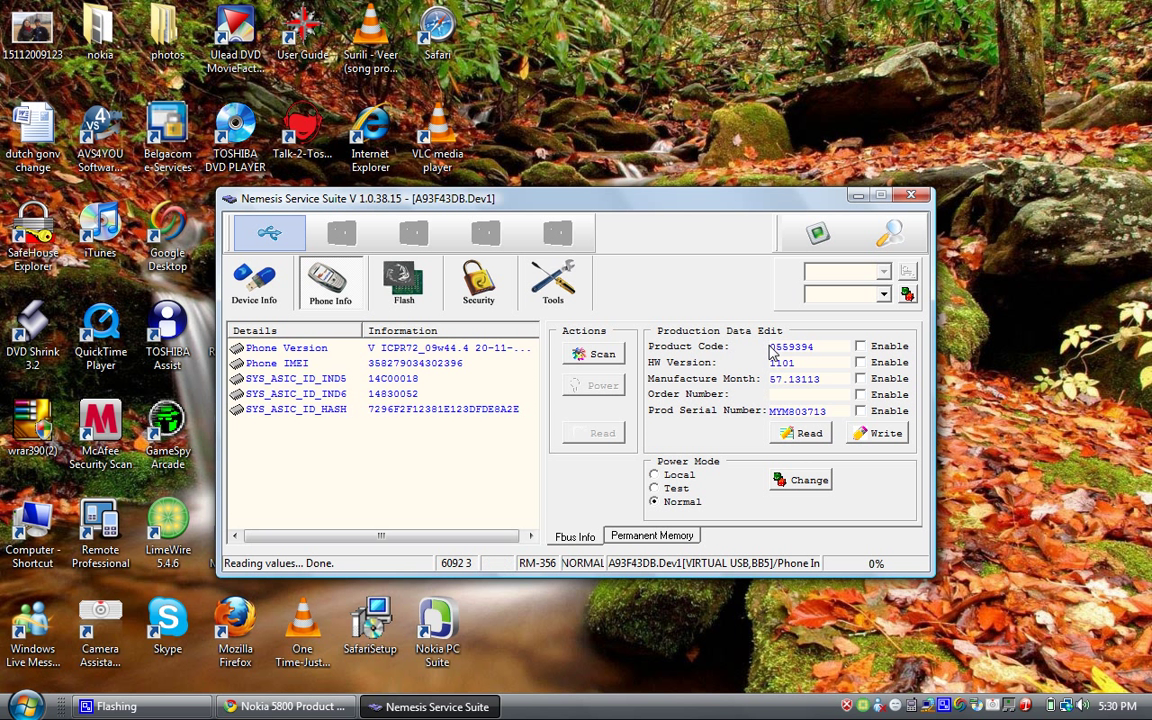
pyautogui.moveTo(772, 350); pyautogui.dragTo(828, 360)
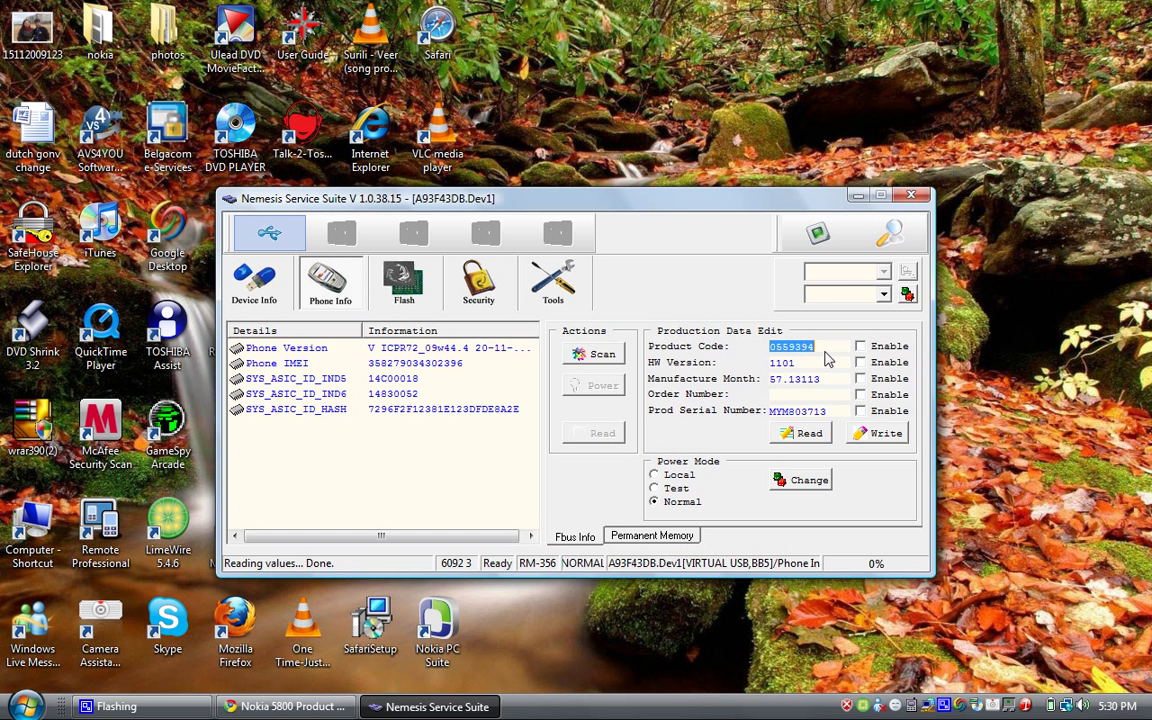
pyautogui.click(826, 364)
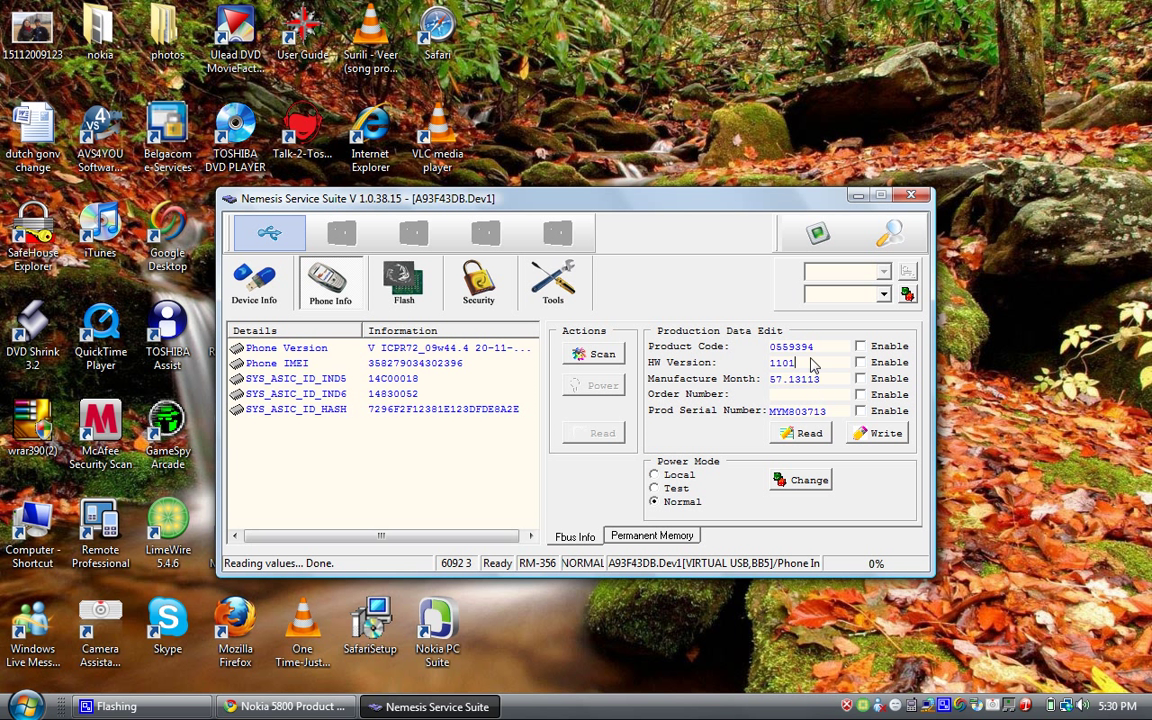
pyautogui.moveTo(818, 352); pyautogui.dragTo(765, 352)
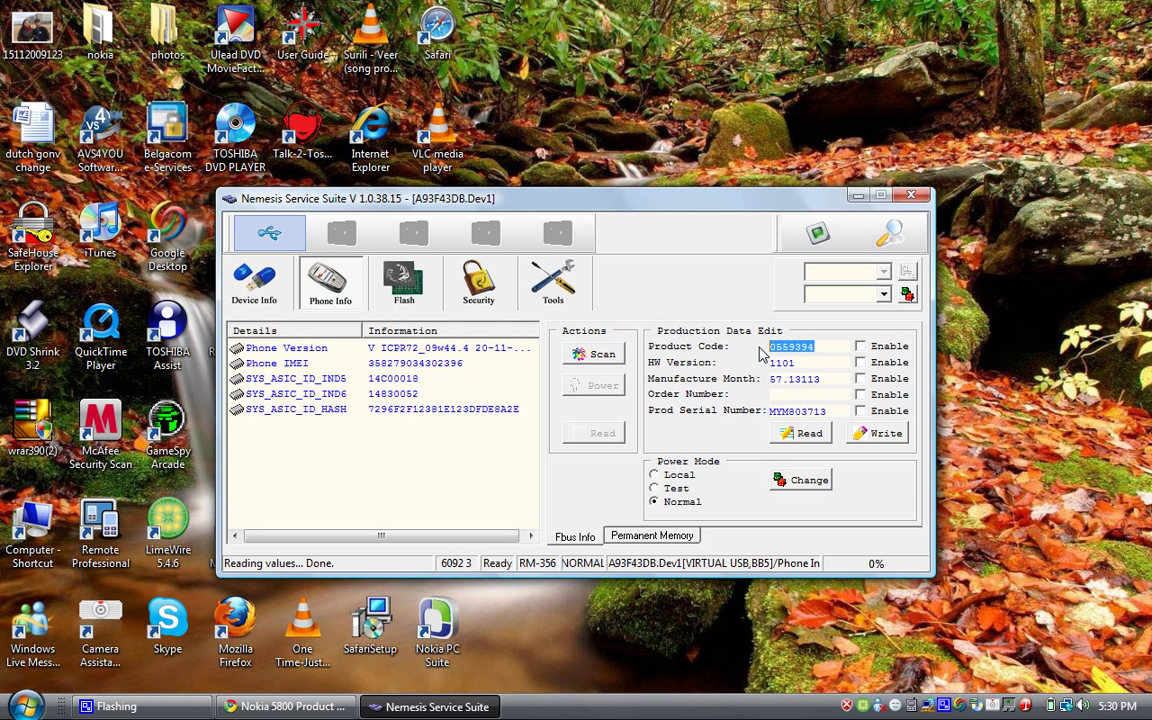
pyautogui.press('Delete')
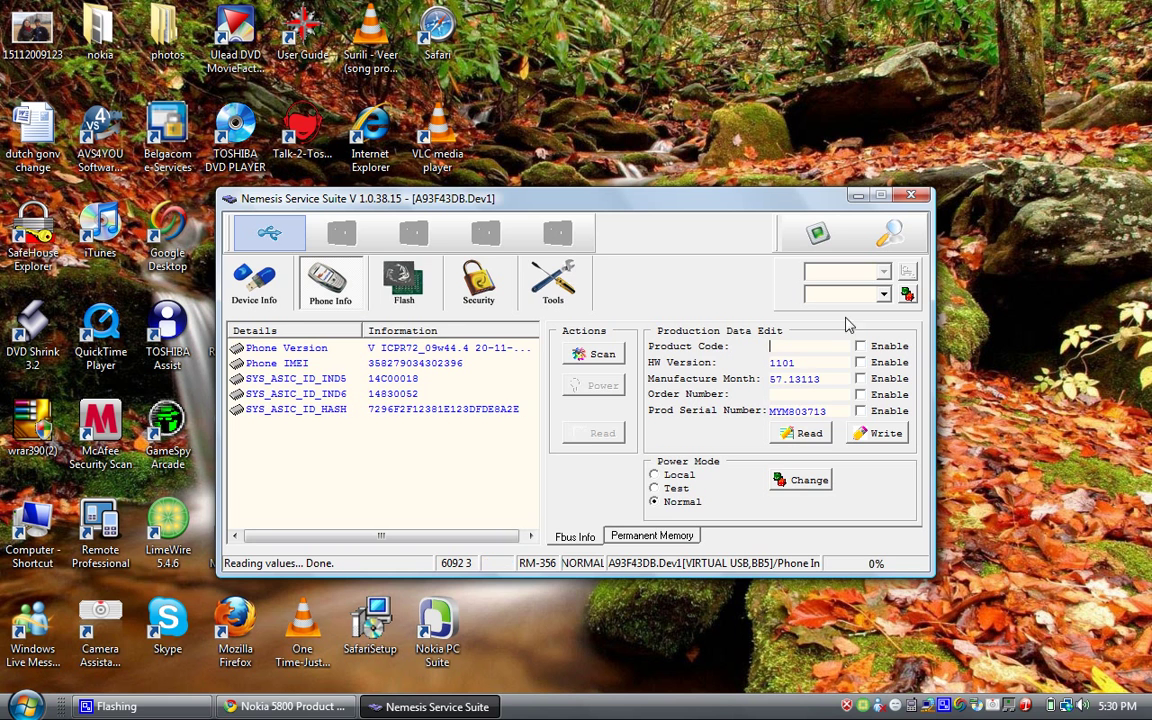
# Step: Relaunch Nemesis Service Suite and enable editing of the Product Code field
pyautogui.click(911, 196)
pyautogui.doubleClick(437, 425)
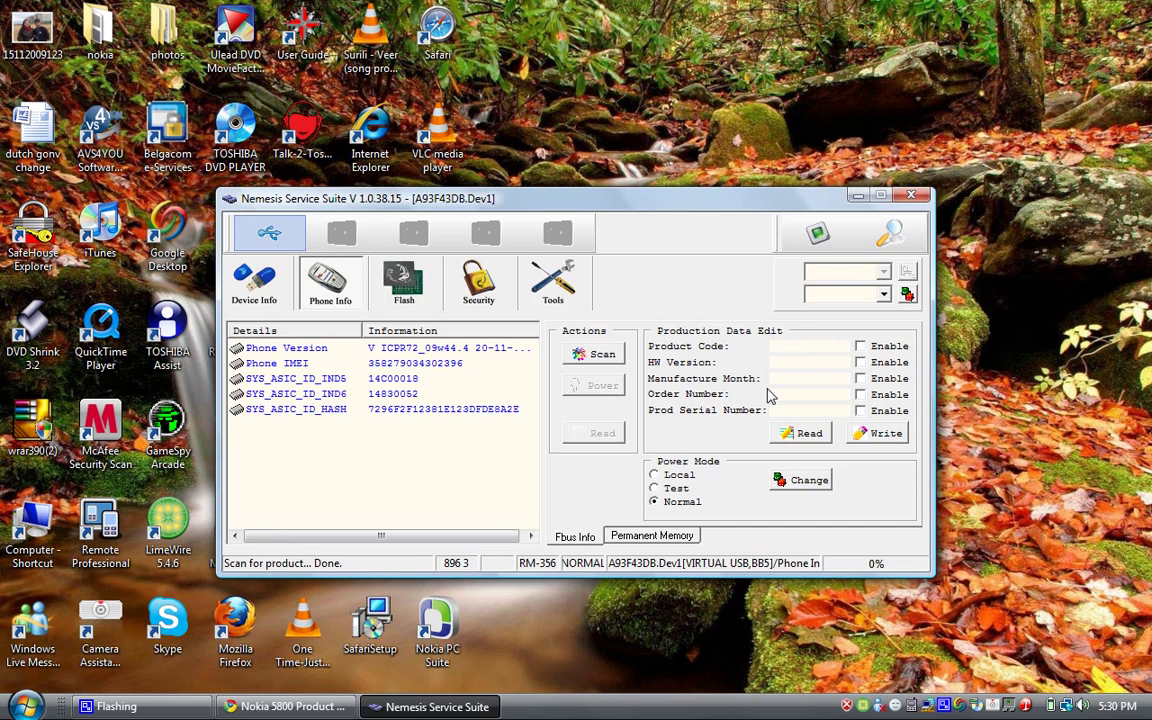
pyautogui.click(805, 350)
pyautogui.click(861, 347)
# Step: Close Nemesis Service Suite, leaving the Nokia Software Updater shortcut on the desktop
pyautogui.click(907, 197)
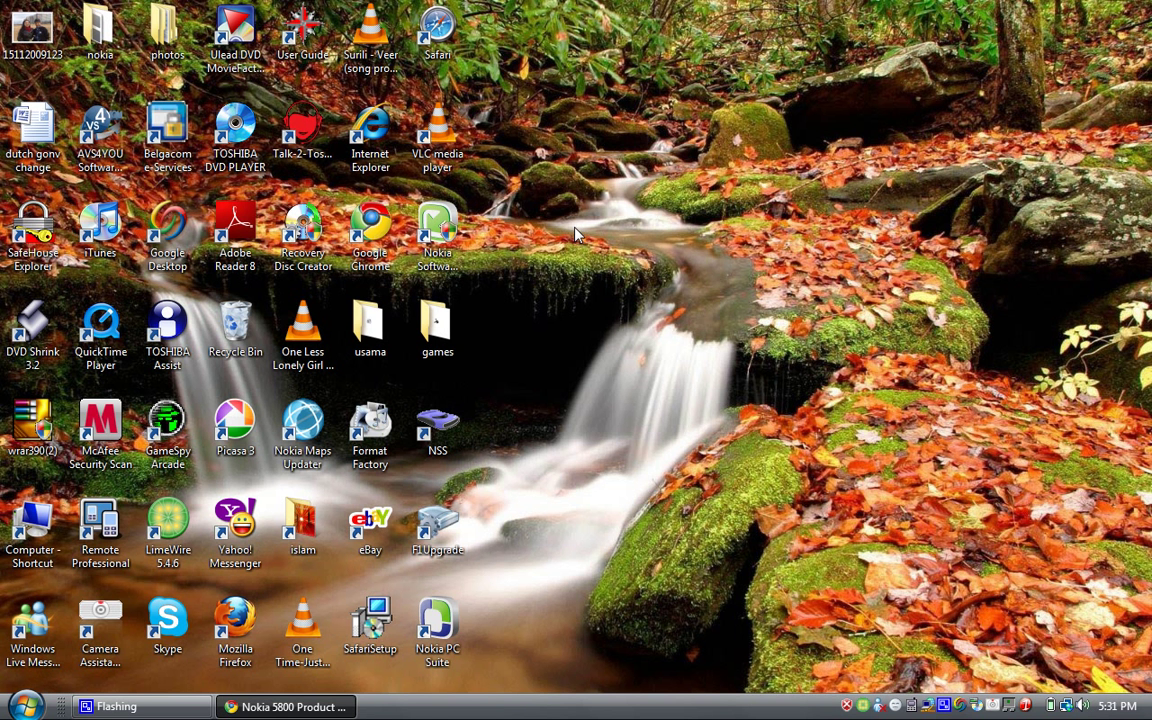
pyautogui.click(424, 234)
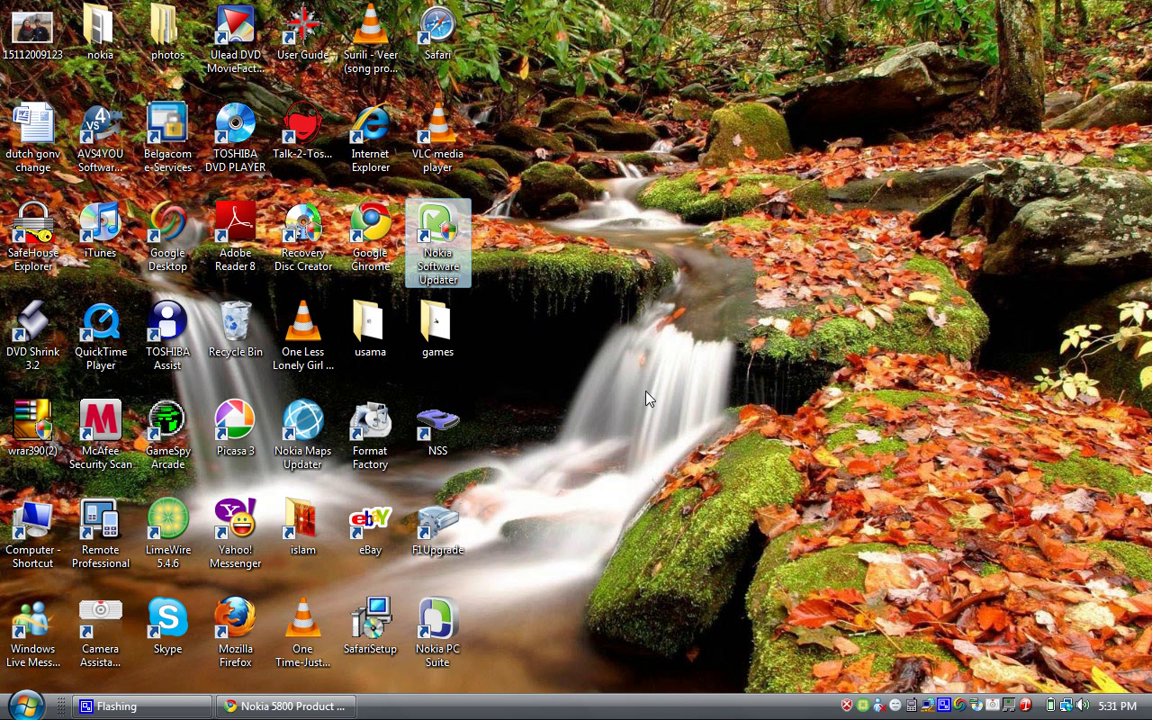
pyautogui.click(628, 349)
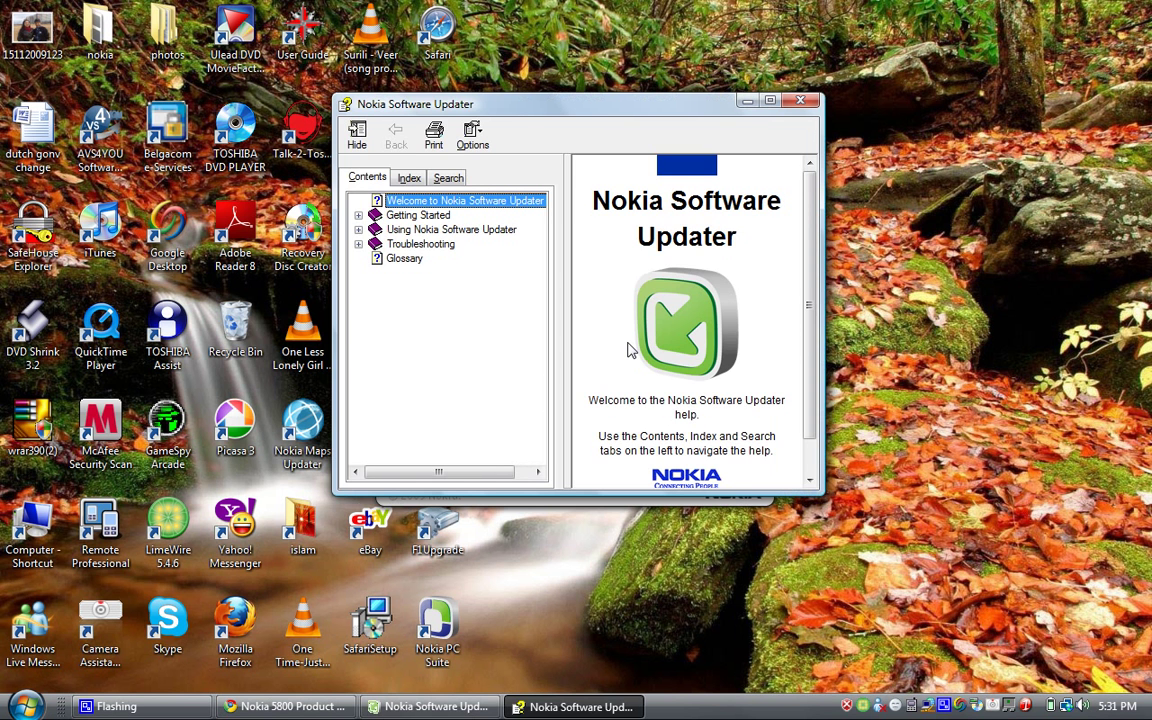
# Step: Dismiss the help, let Software Updater v2.4.5 show its New Version notice, then request quitting
pyautogui.click(800, 101)
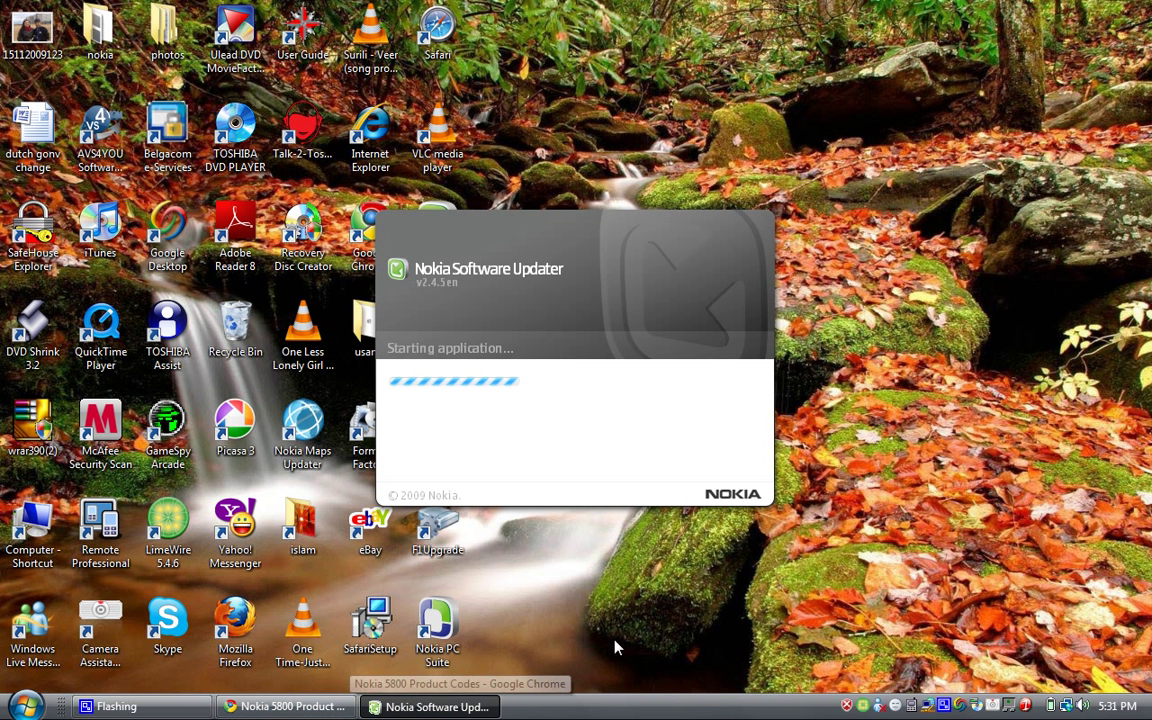
pyautogui.click(986, 700)
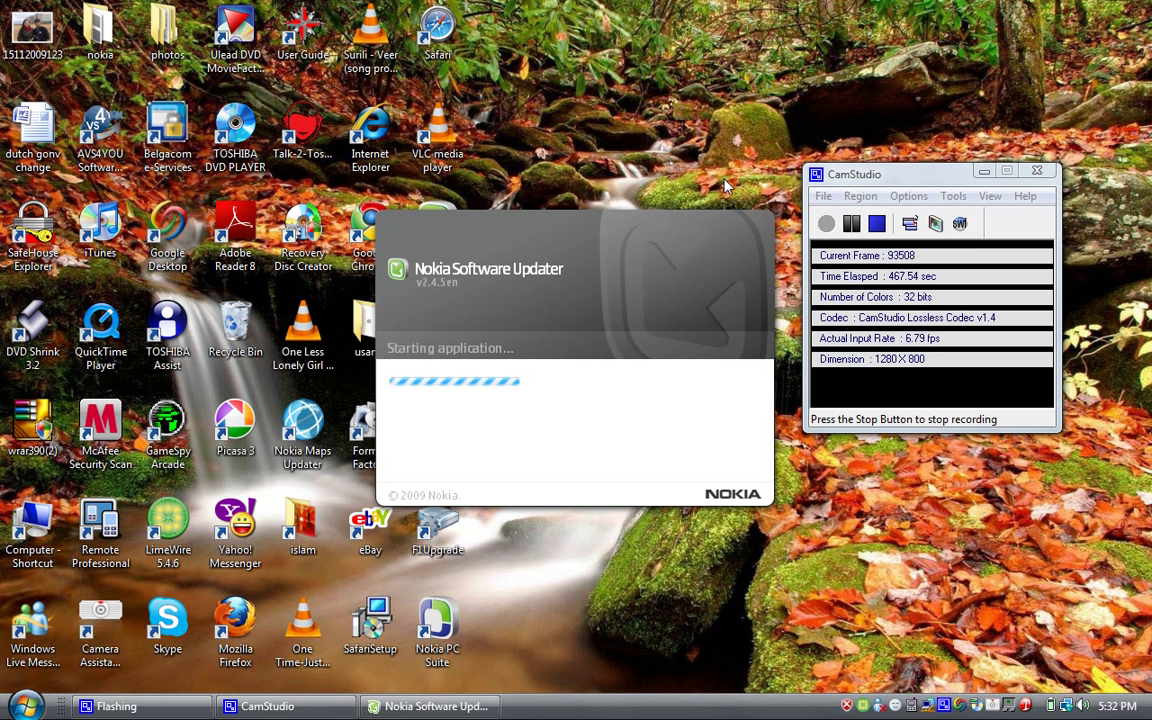
pyautogui.click(830, 176)
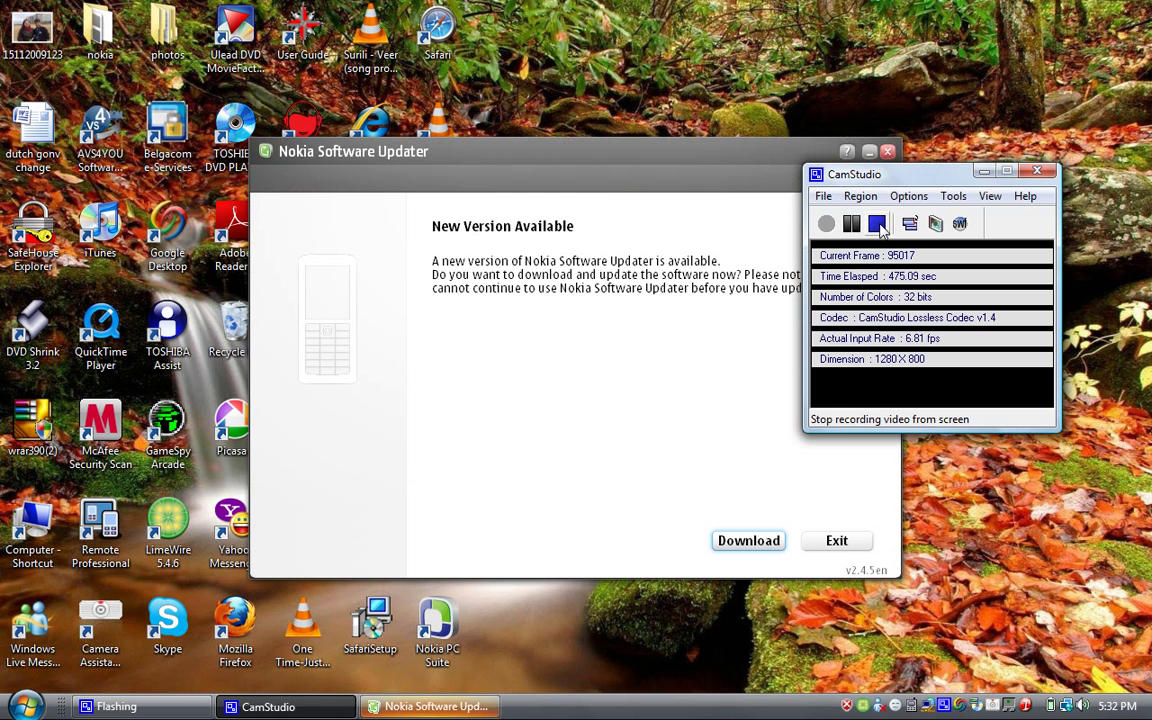
pyautogui.click(650, 159)
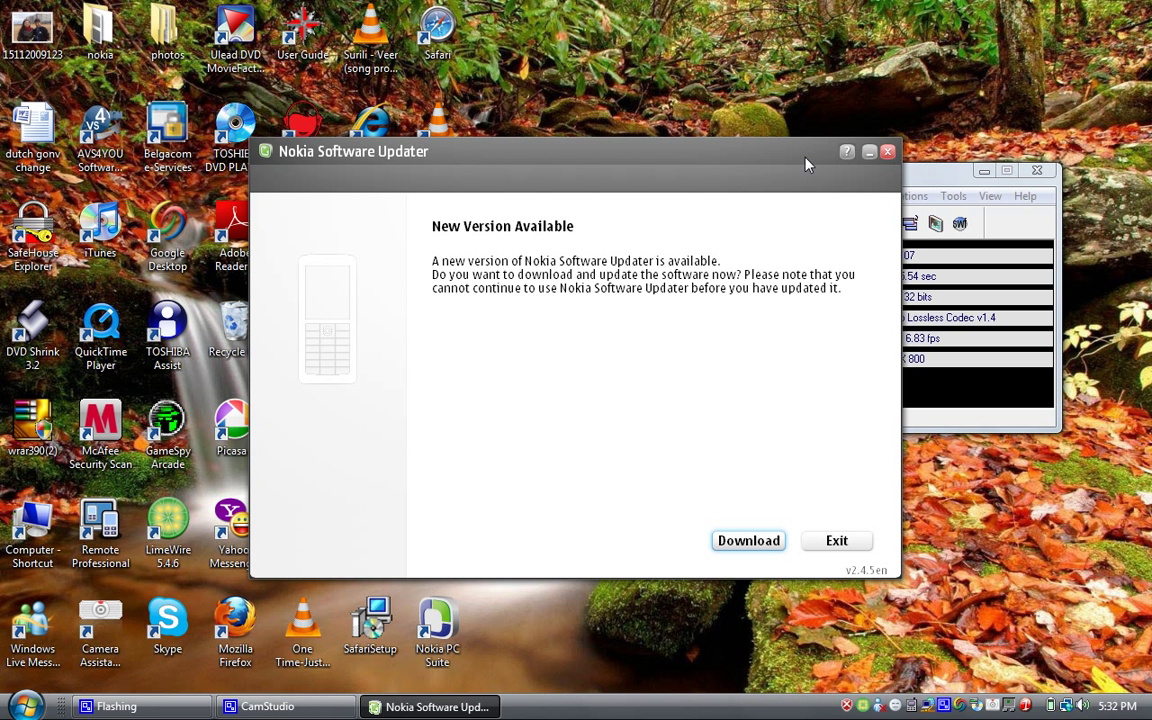
pyautogui.click(889, 157)
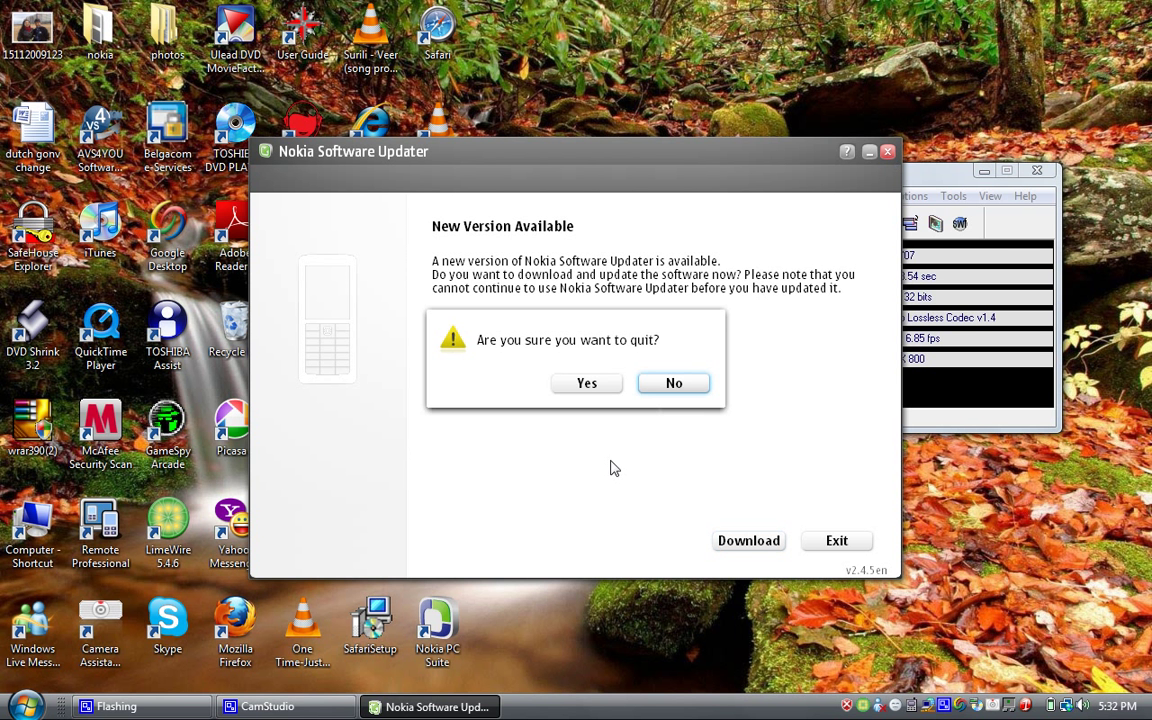